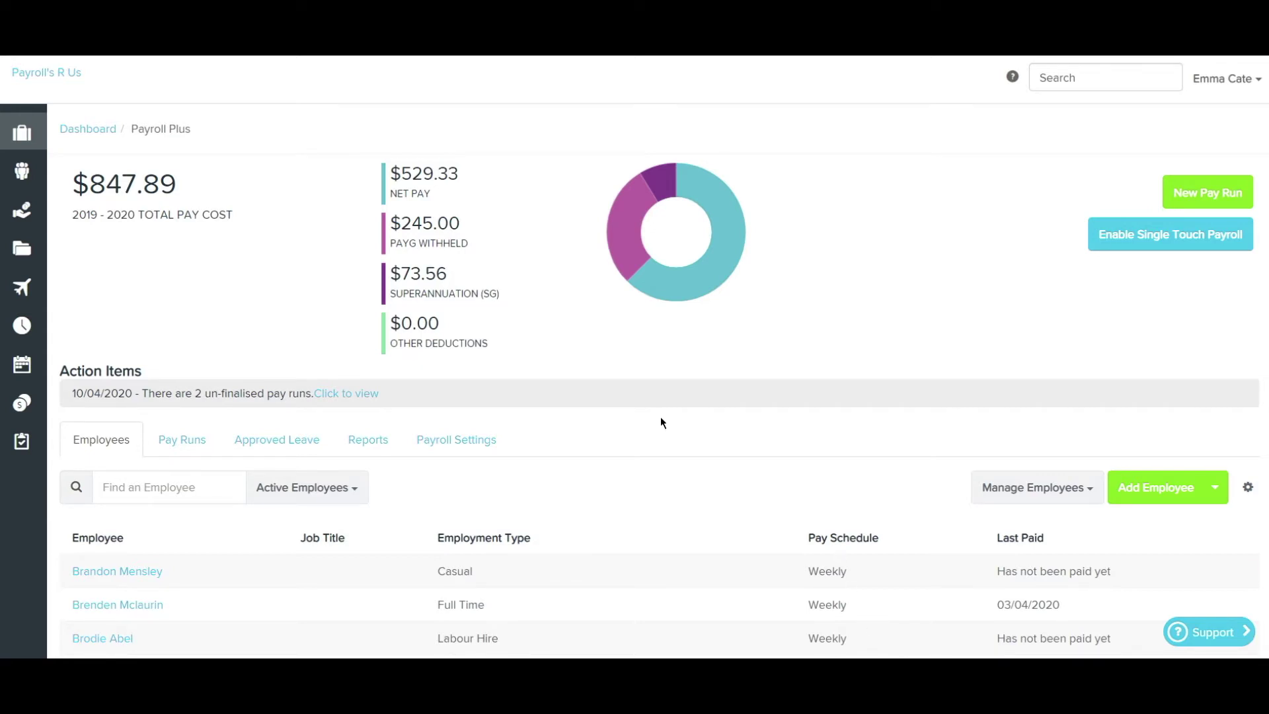
# Step: From the Pay Runs list, open Manage Tasks to see the Check for expenses task
pyautogui.click(183, 443)
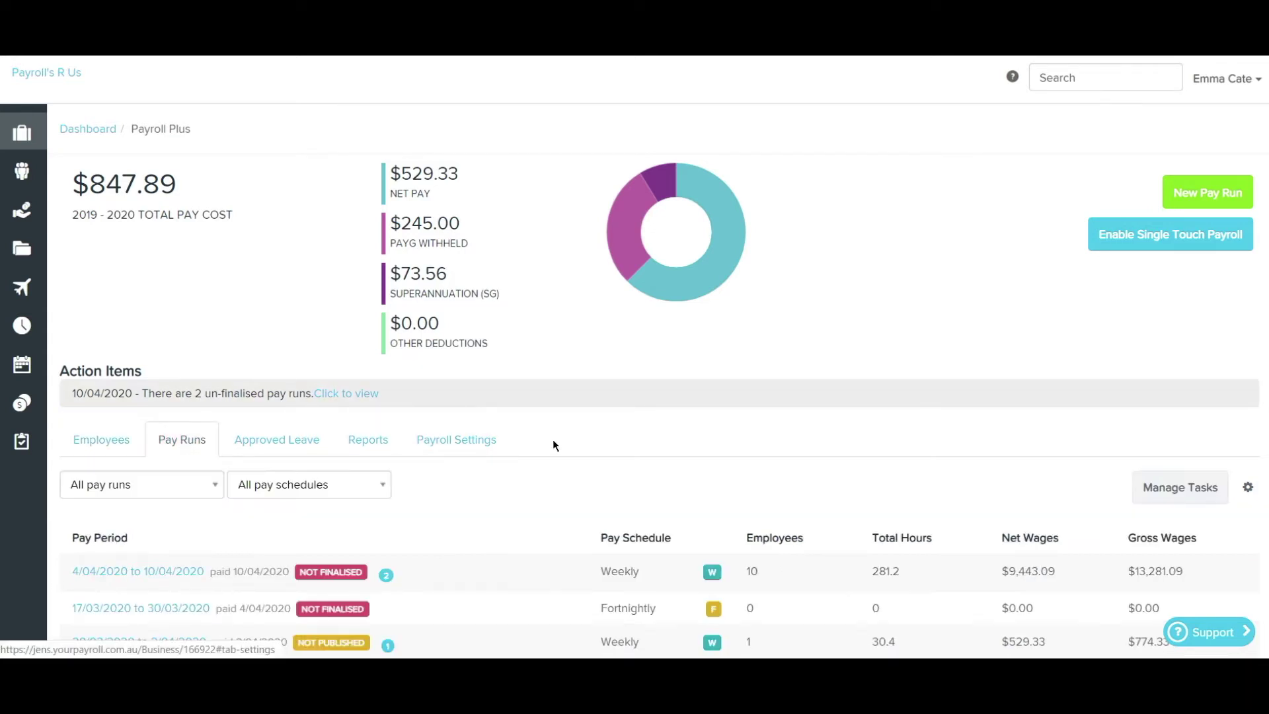
pyautogui.click(1174, 495)
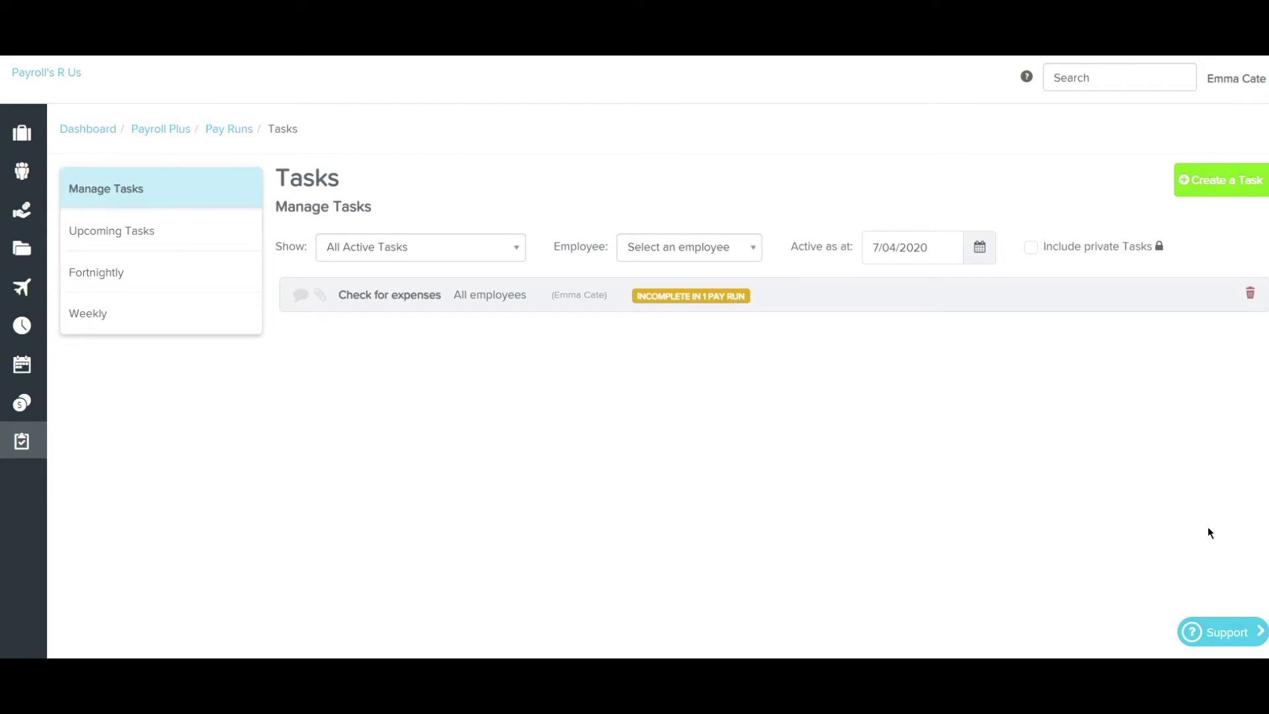
# Step: Start a new task, leaving All Employees off and no employees picked
pyautogui.click(1200, 198)
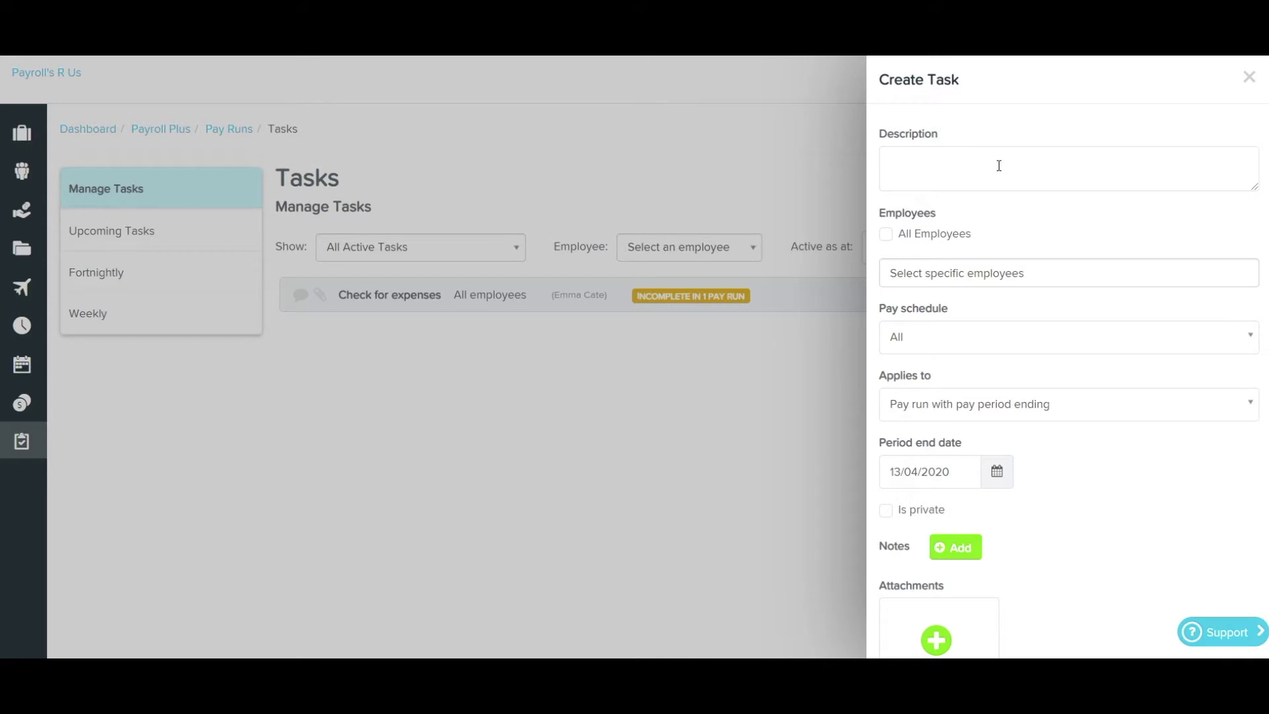
pyautogui.click(886, 235)
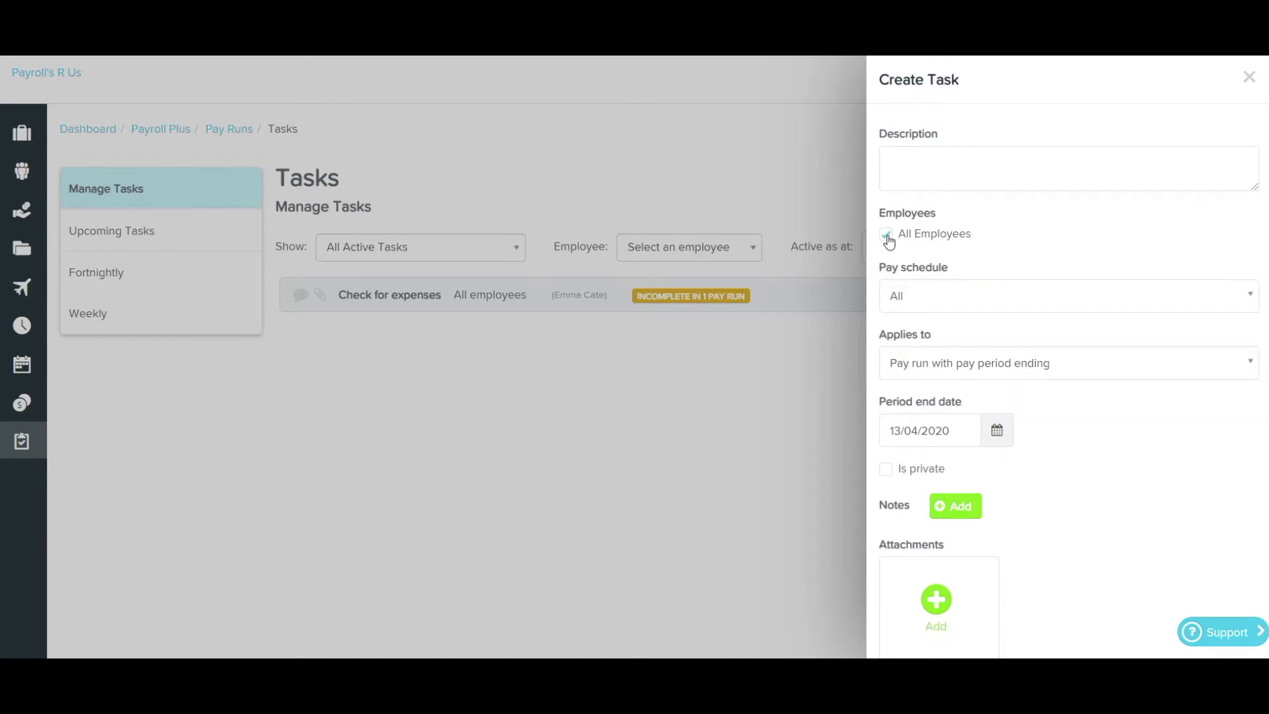
pyautogui.click(887, 235)
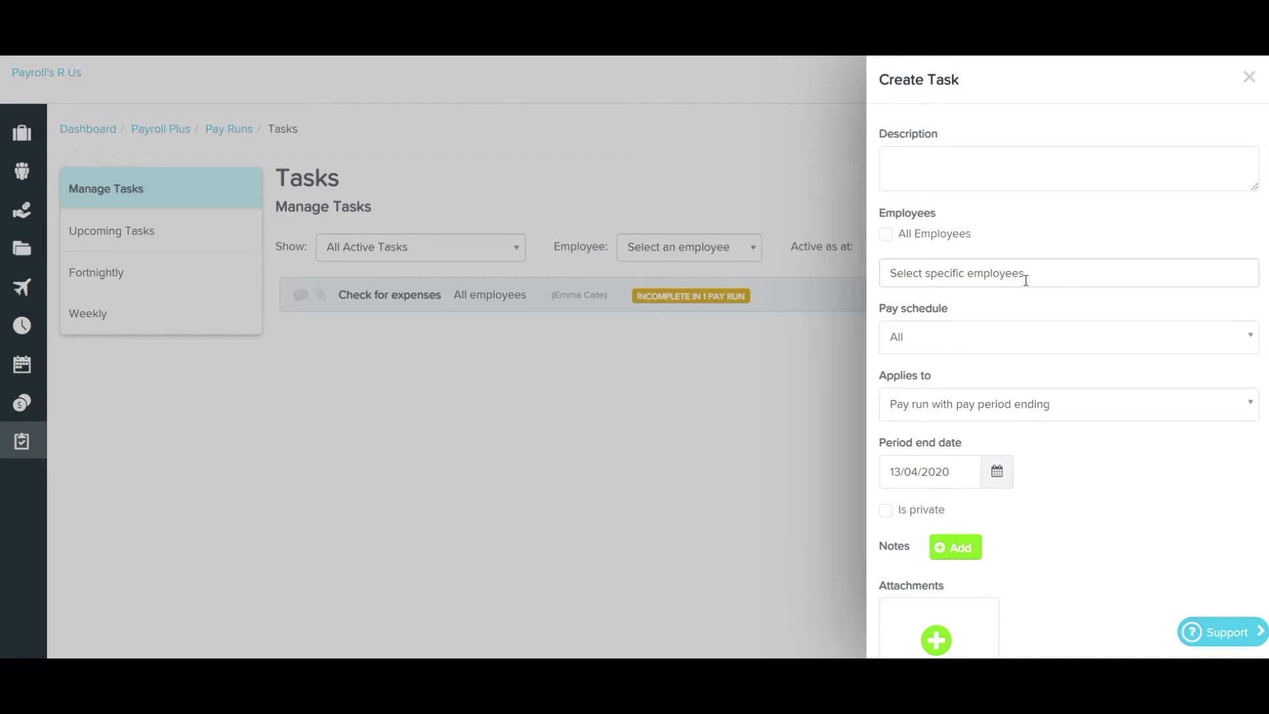
pyautogui.click(965, 276)
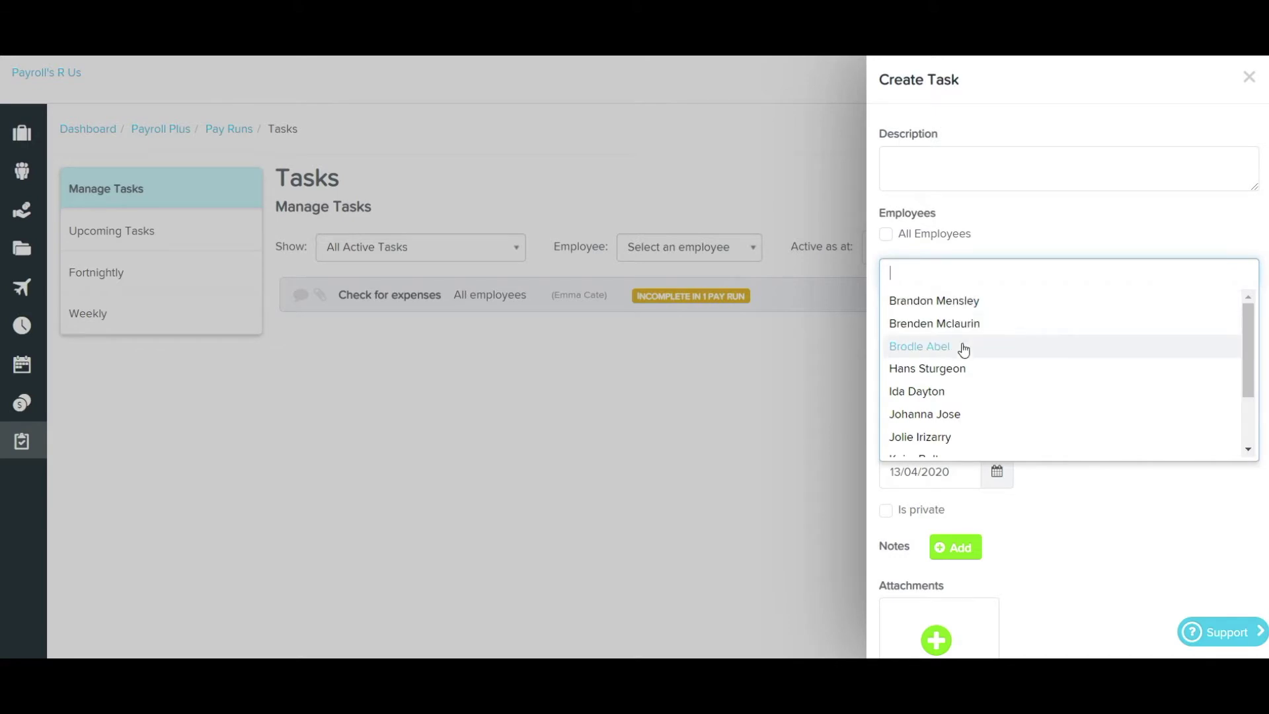
pyautogui.scroll(-1, 965, 409)
pyautogui.scroll(1, 958, 331)
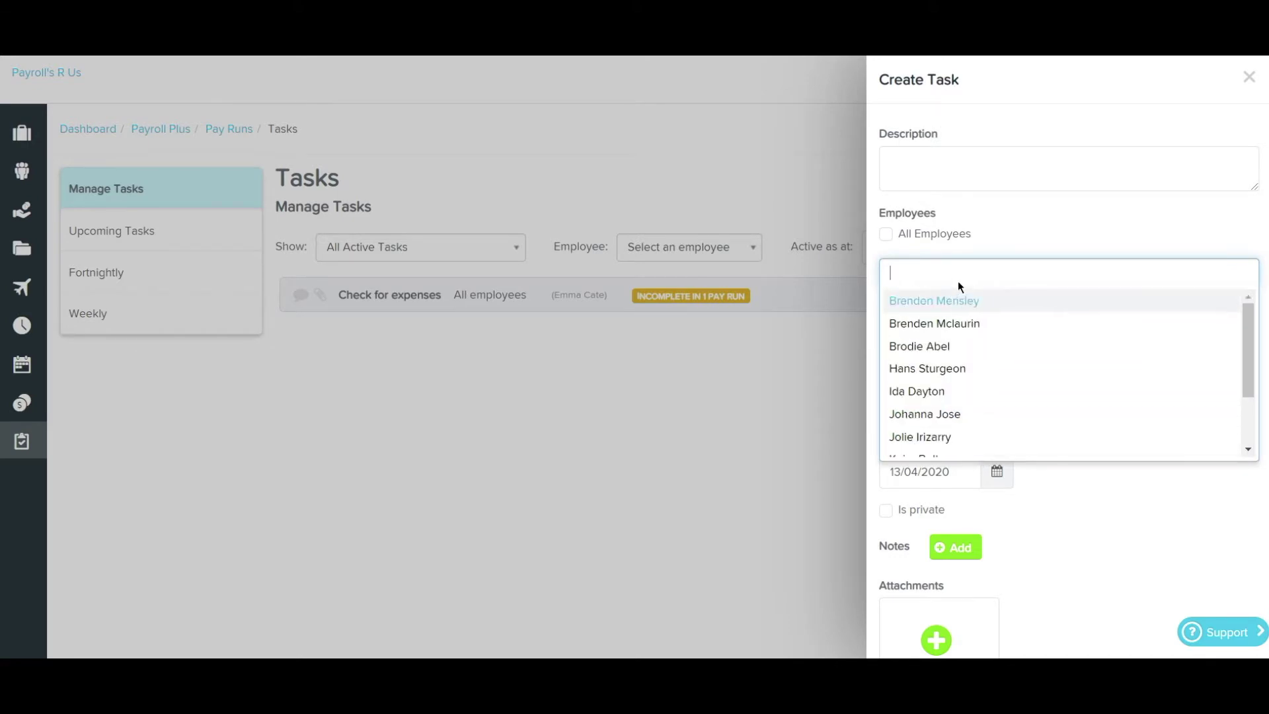
pyautogui.click(1002, 243)
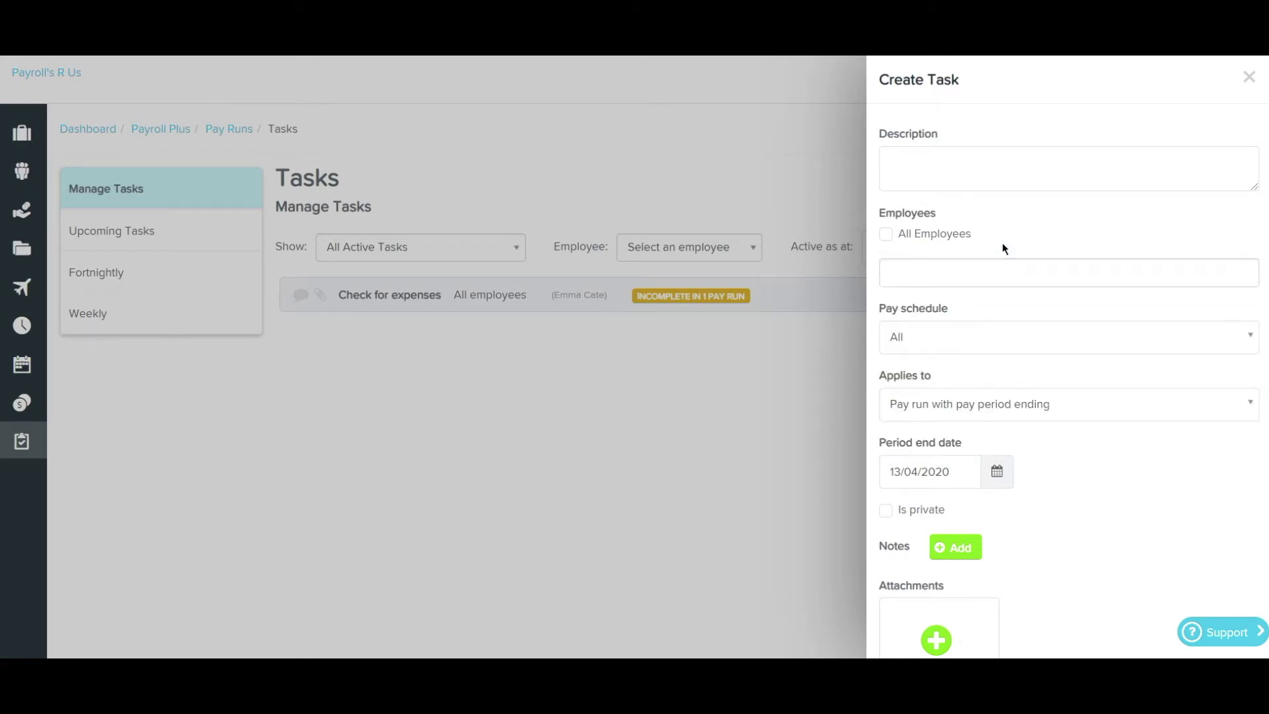
# Step: Keep the task's pay schedule at All and bring up the Applies to choices
pyautogui.click(992, 339)
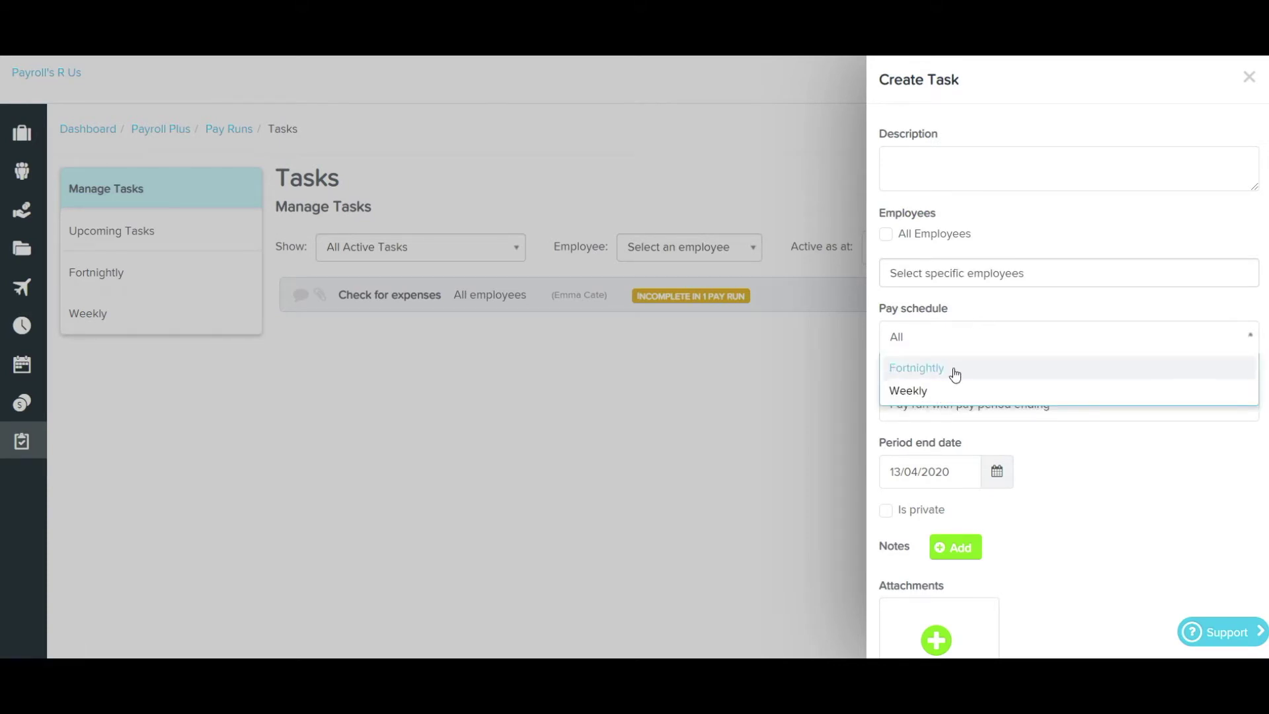
pyautogui.click(966, 334)
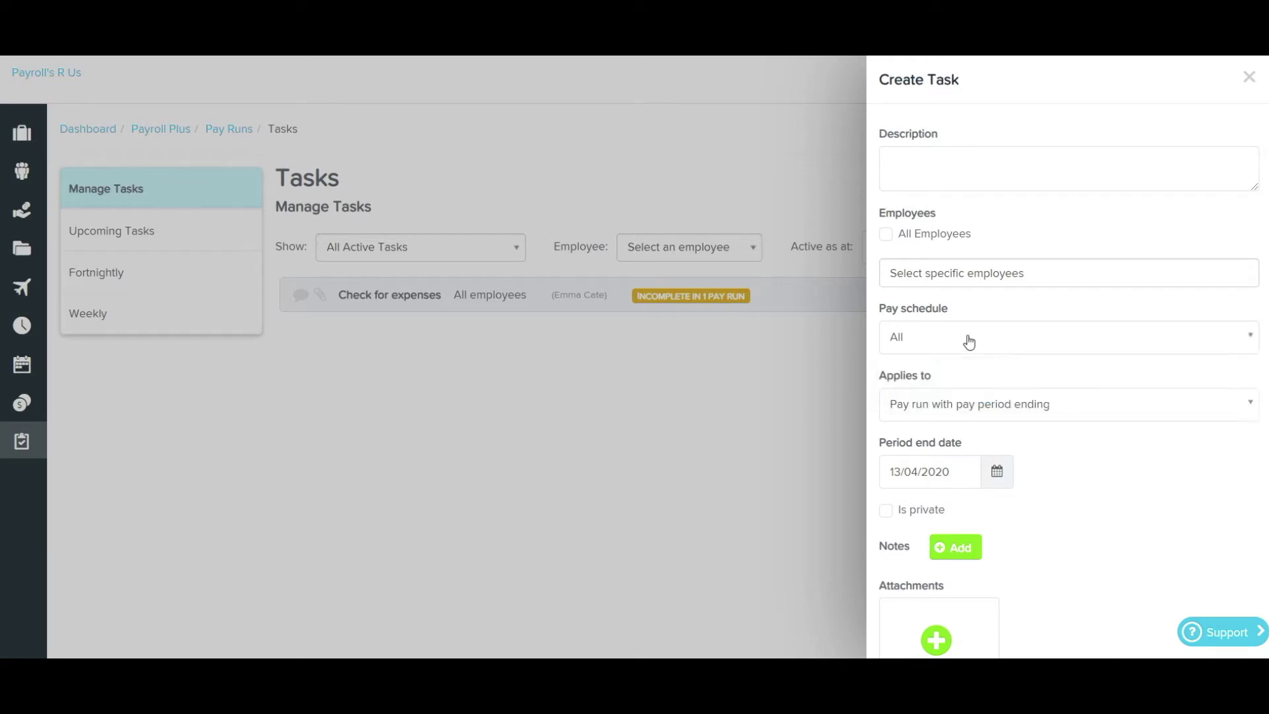
pyautogui.click(1006, 404)
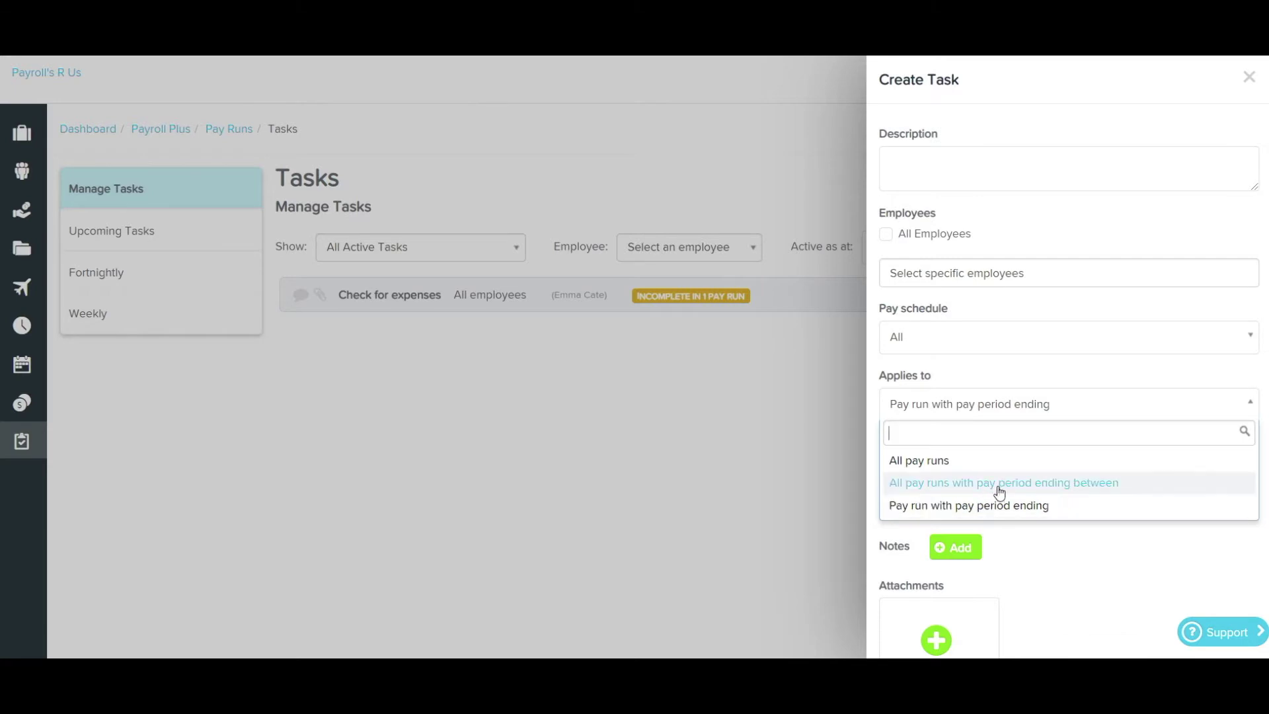
# Step: Apply the task to pay runs with period ending between dates and save it as private
pyautogui.click(1043, 490)
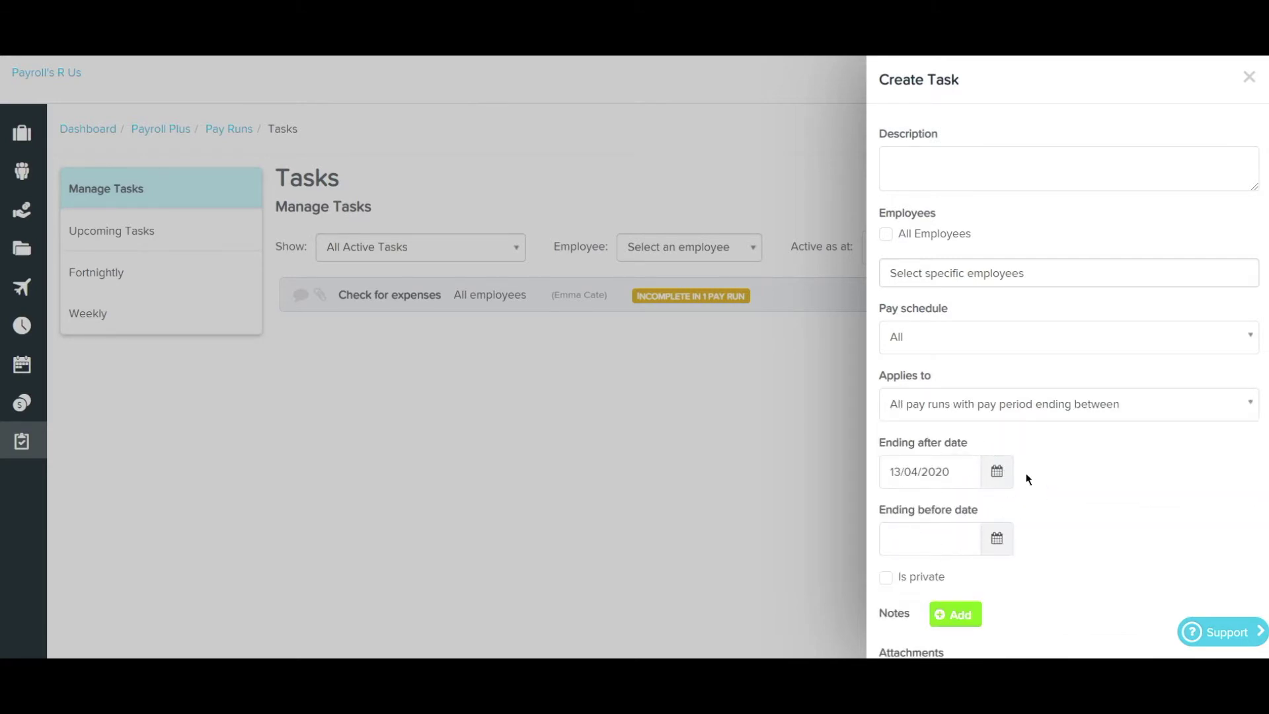
pyautogui.scroll(-4, 1131, 514)
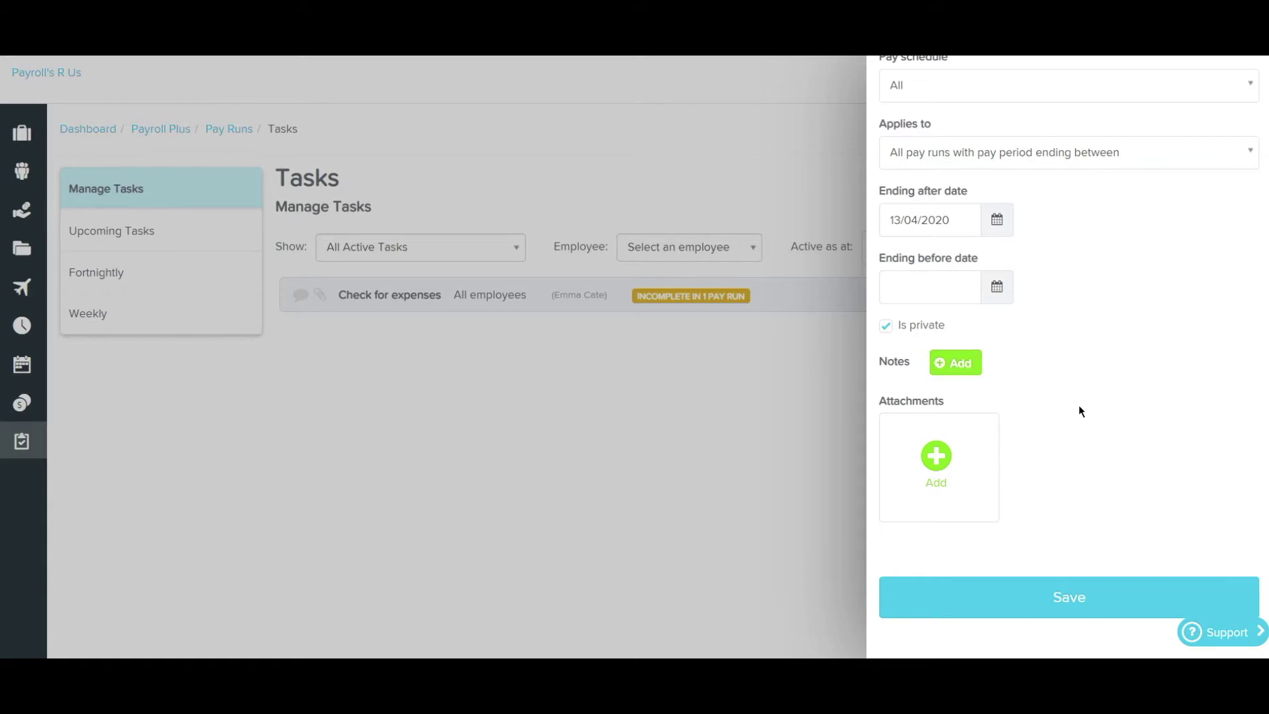
pyautogui.scroll(-1, 1079, 406)
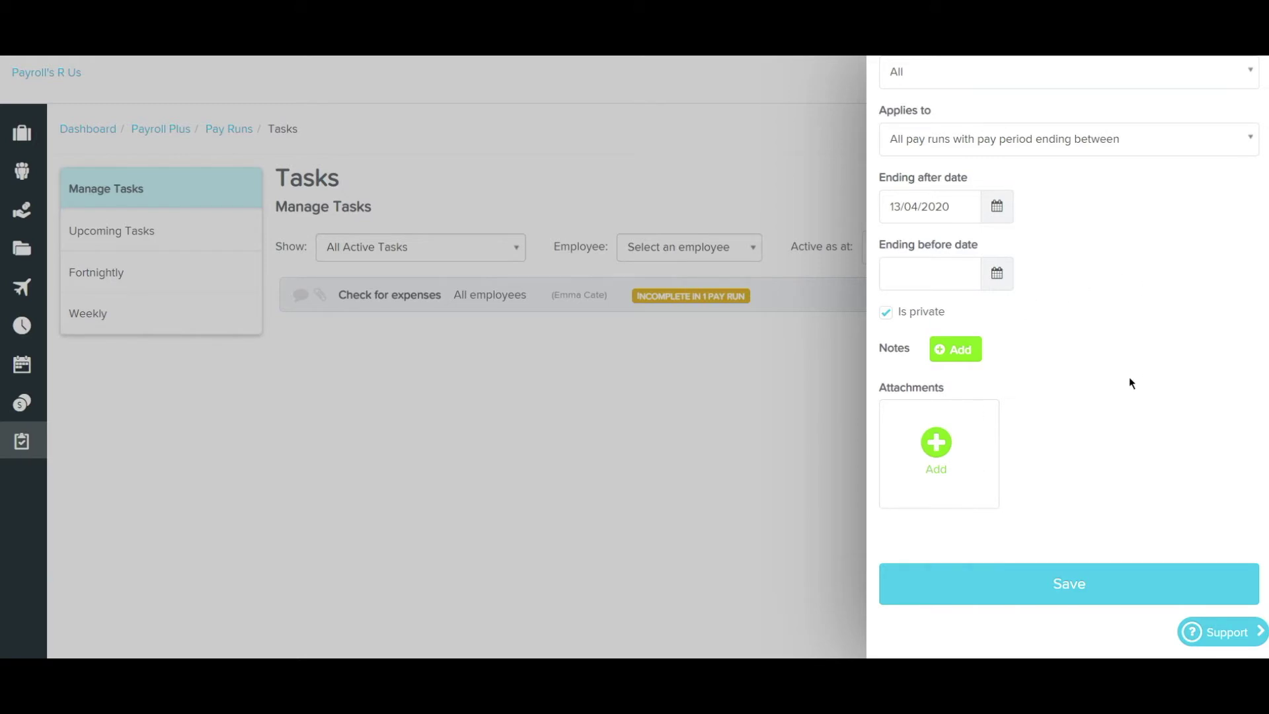
pyautogui.click(1085, 577)
pyautogui.scroll(4, 1117, 452)
pyautogui.click(1245, 80)
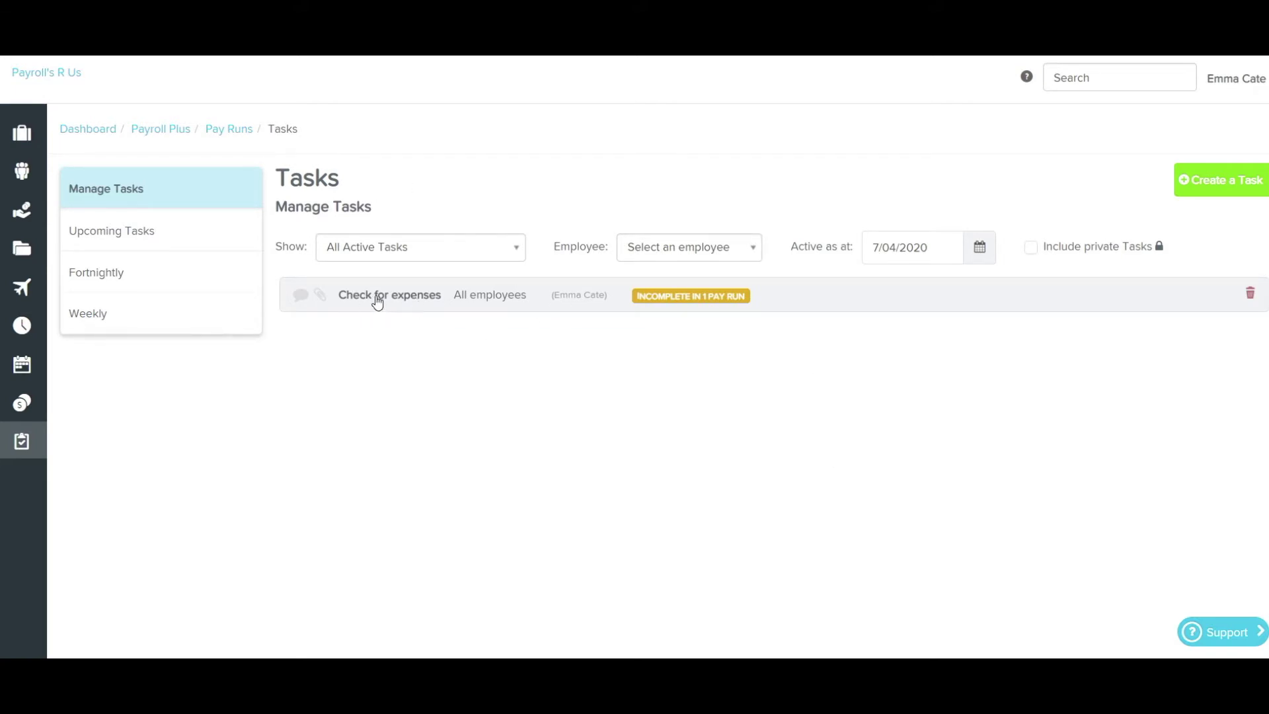
pyautogui.click(409, 300)
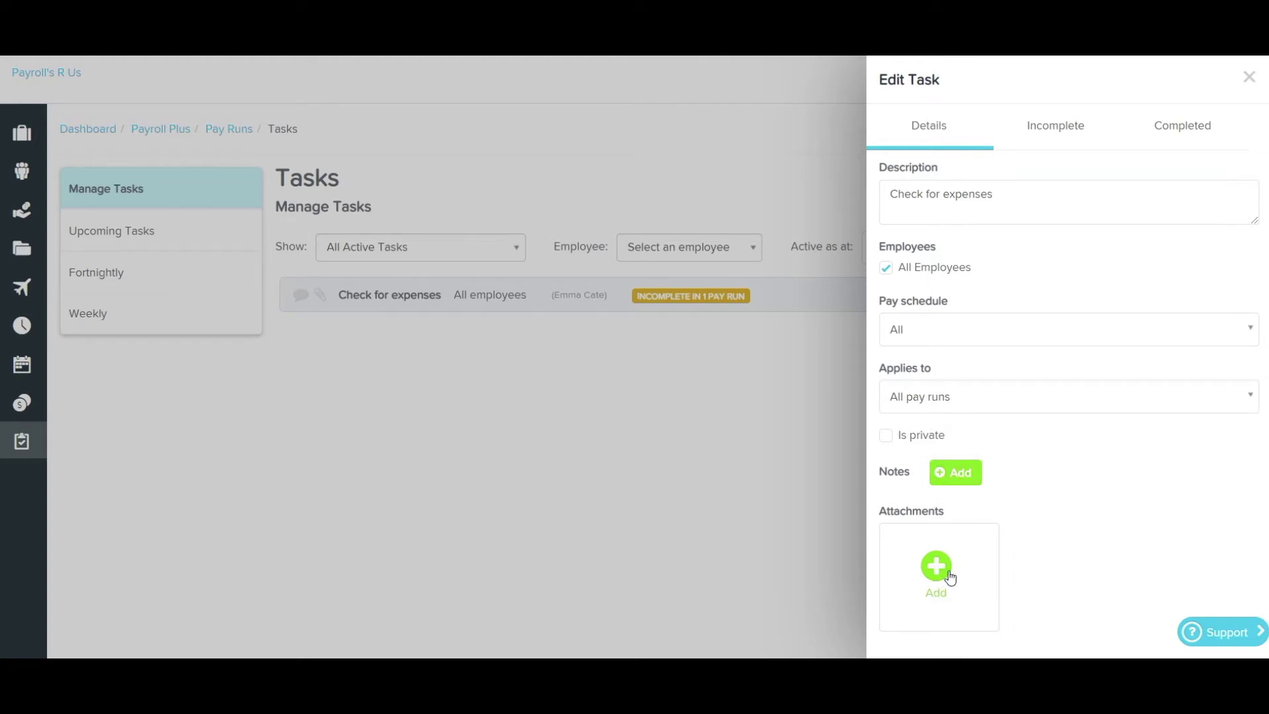
pyautogui.click(1050, 129)
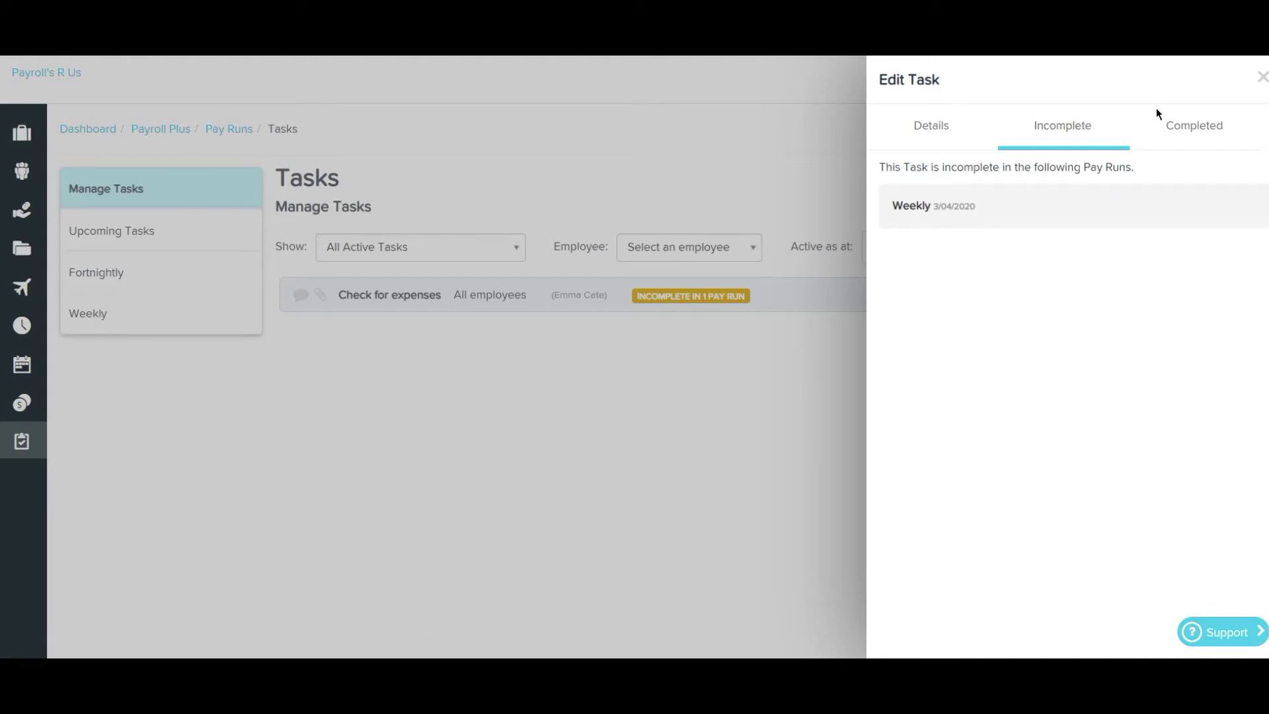
pyautogui.click(1177, 129)
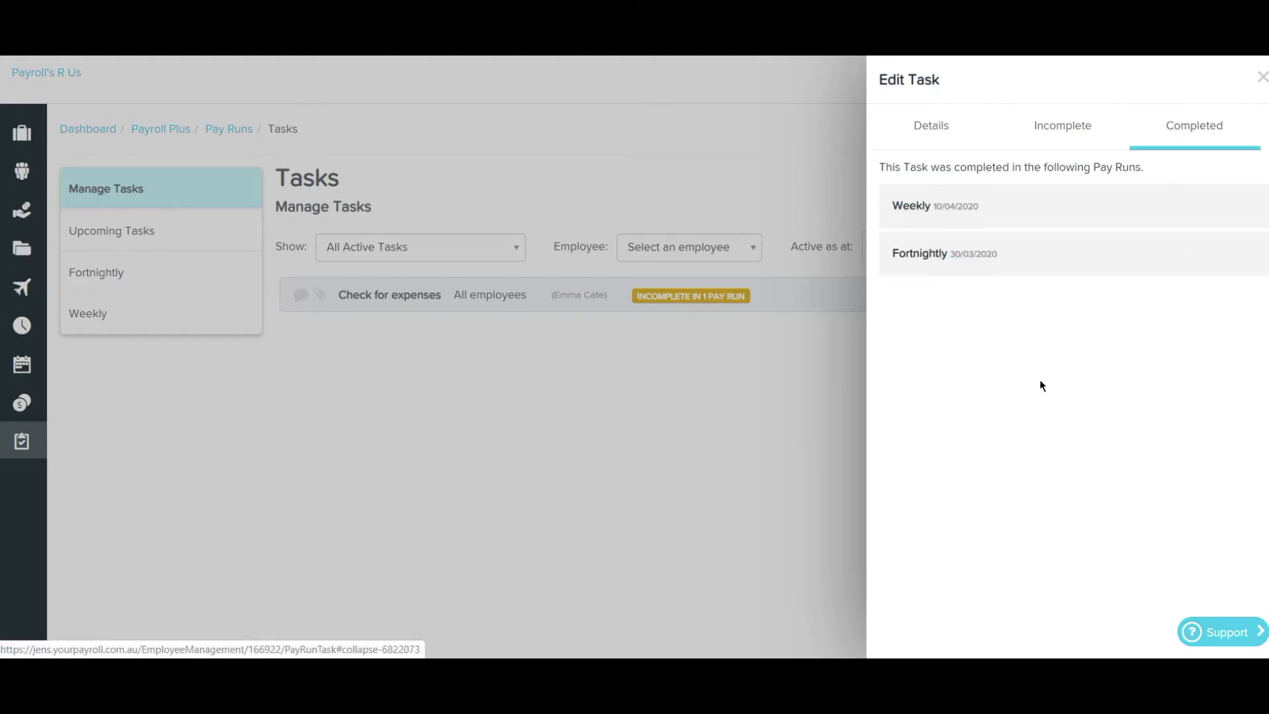
pyautogui.click(1262, 78)
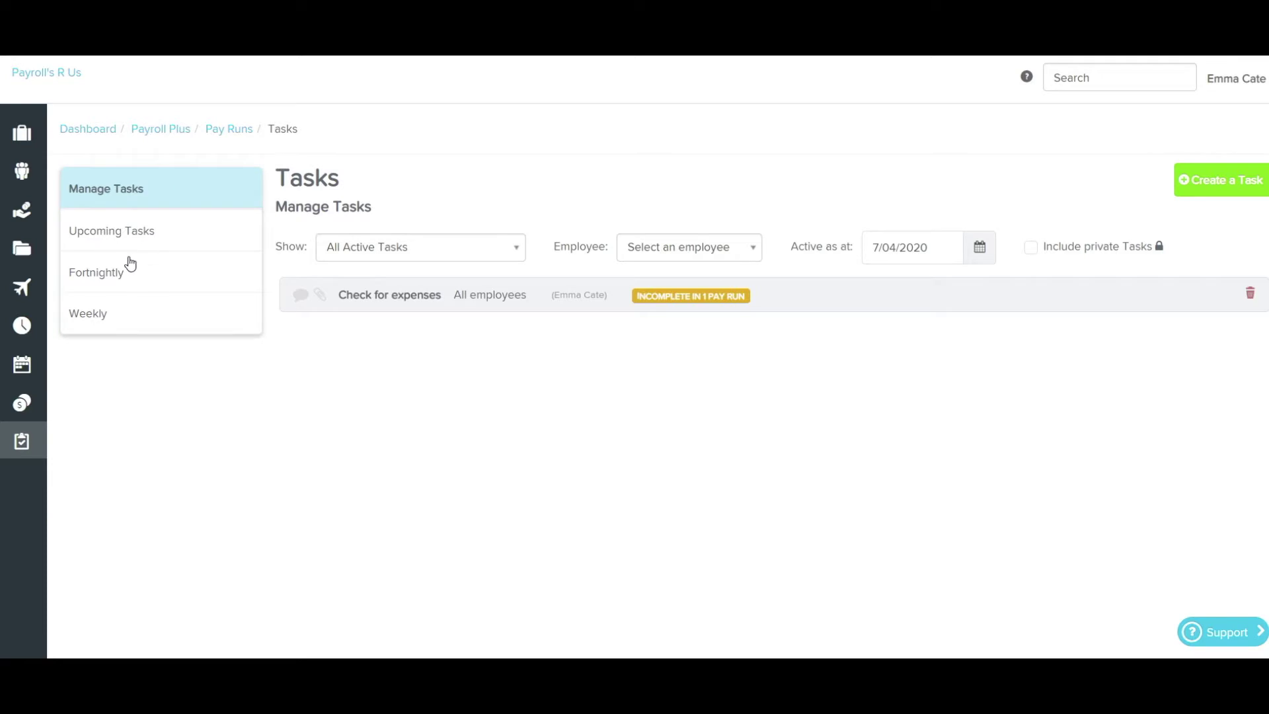
# Step: Show the Weekly 17/04/2020 tasks and inspect the Check for expenses task details
pyautogui.click(176, 233)
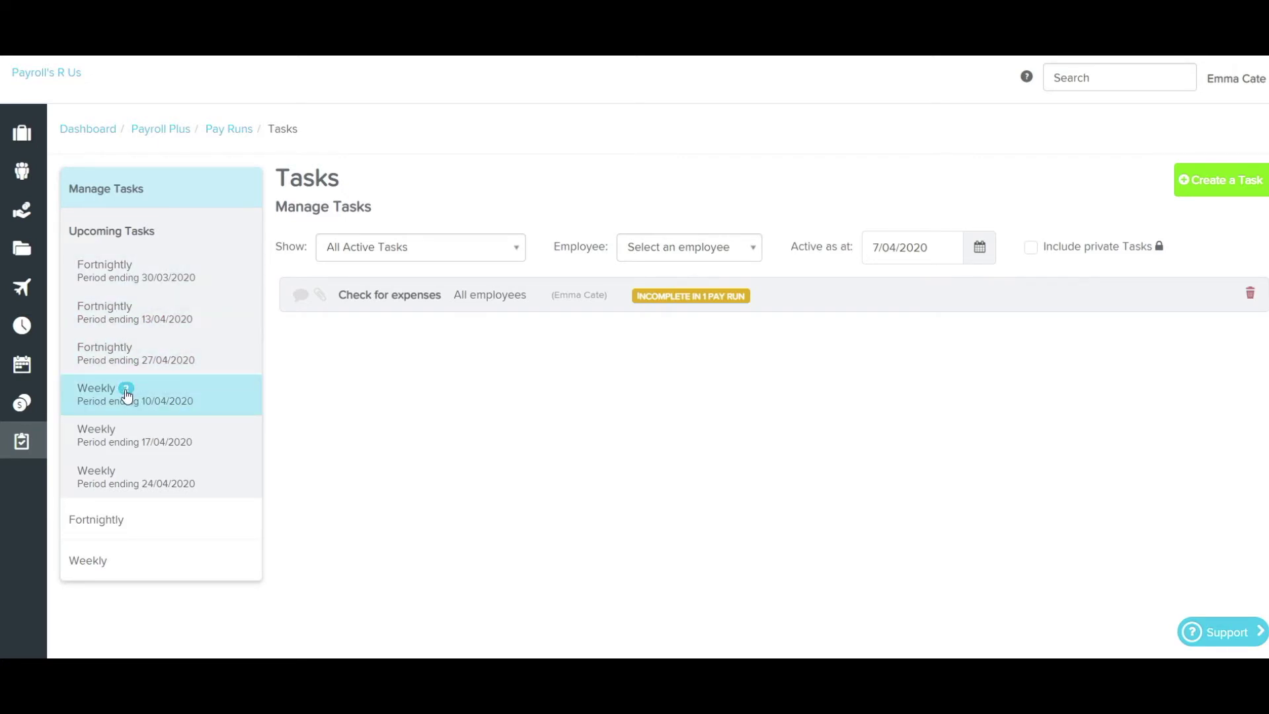
pyautogui.click(122, 521)
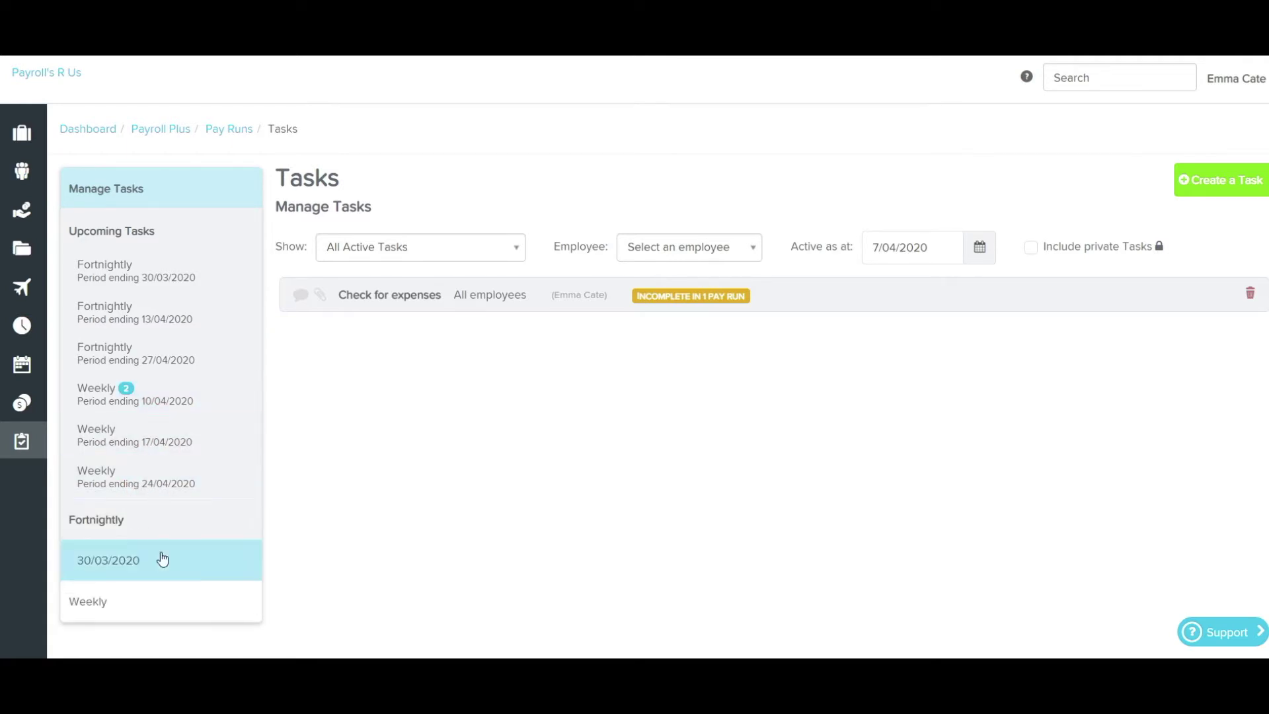
pyautogui.click(124, 603)
pyautogui.scroll(-1, 184, 586)
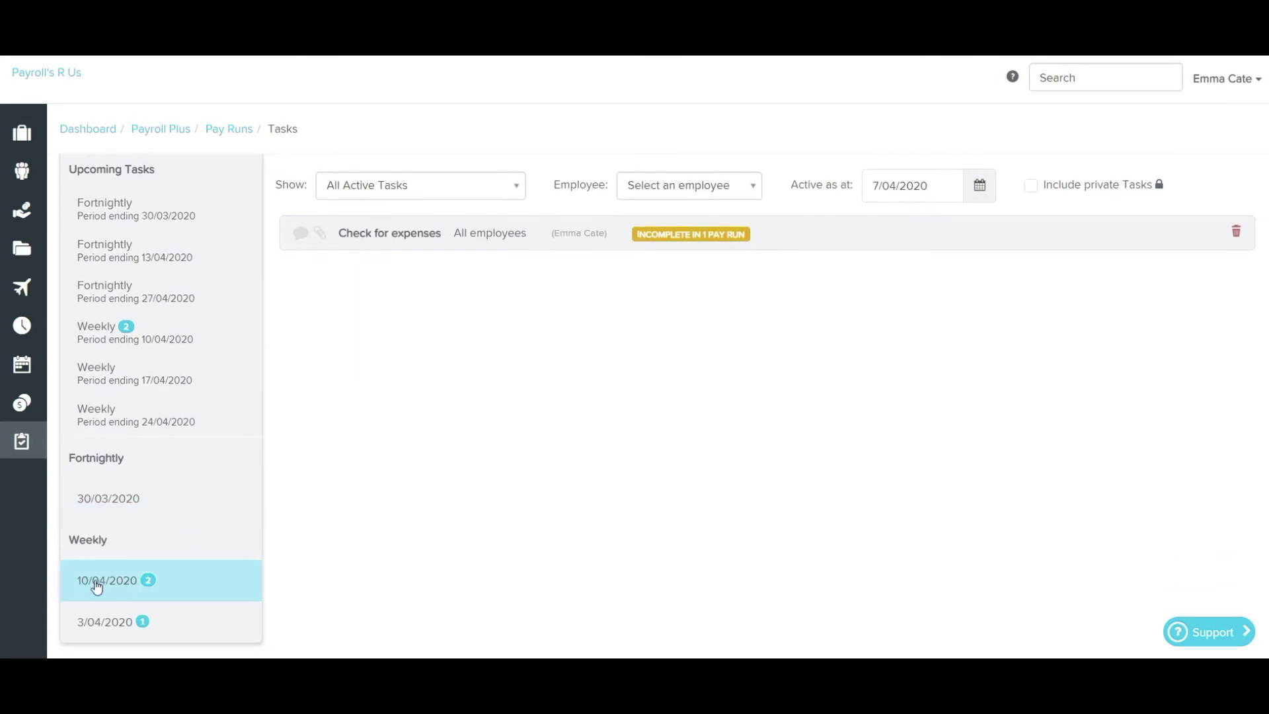
pyautogui.click(138, 388)
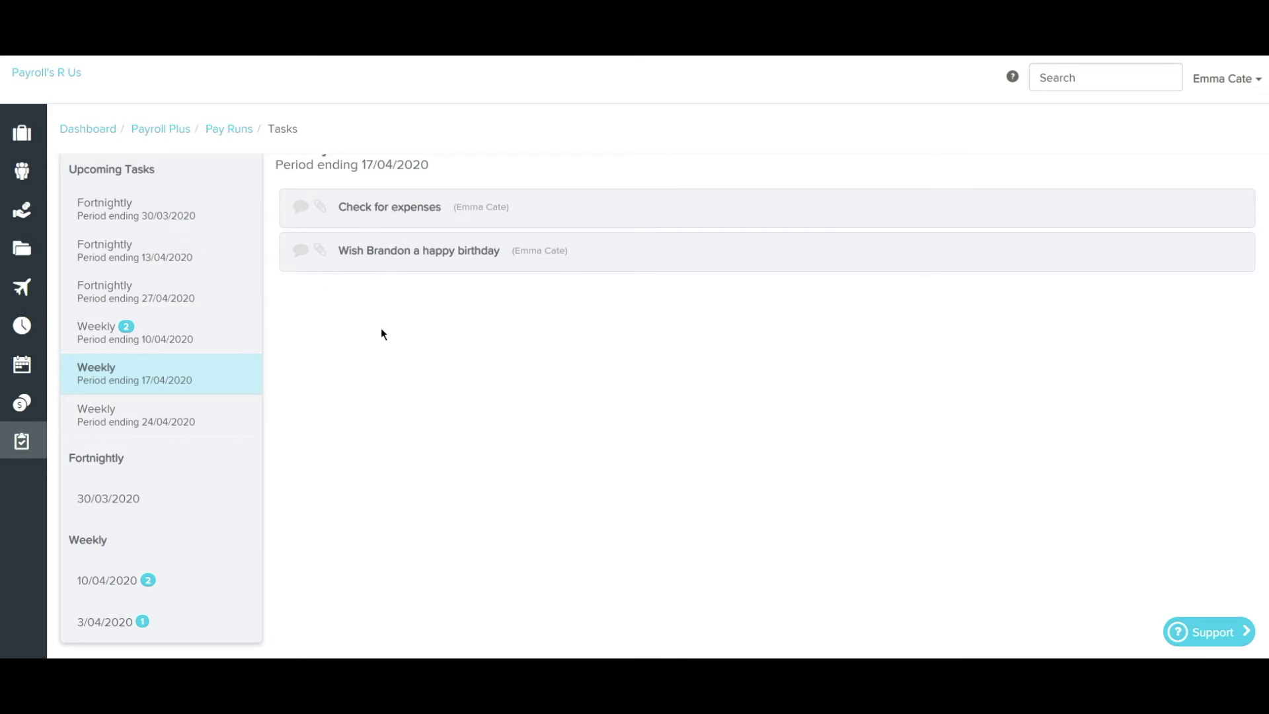
pyautogui.click(385, 210)
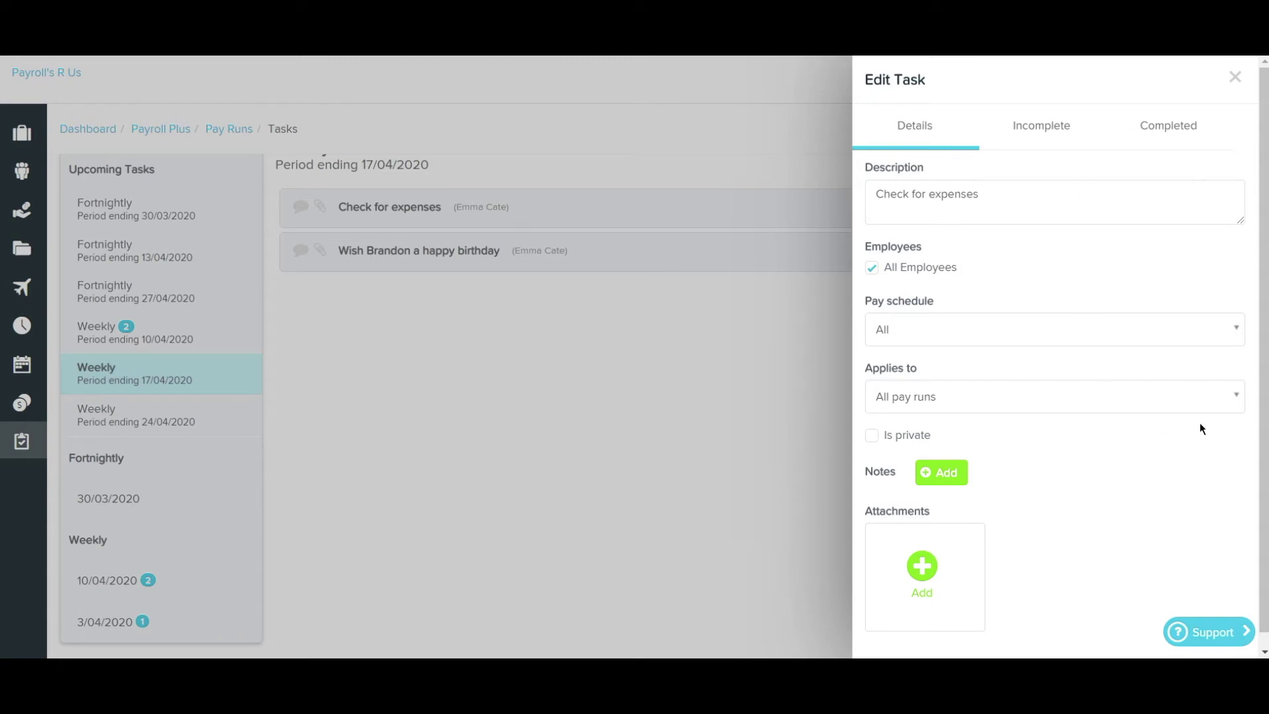
pyautogui.click(1234, 79)
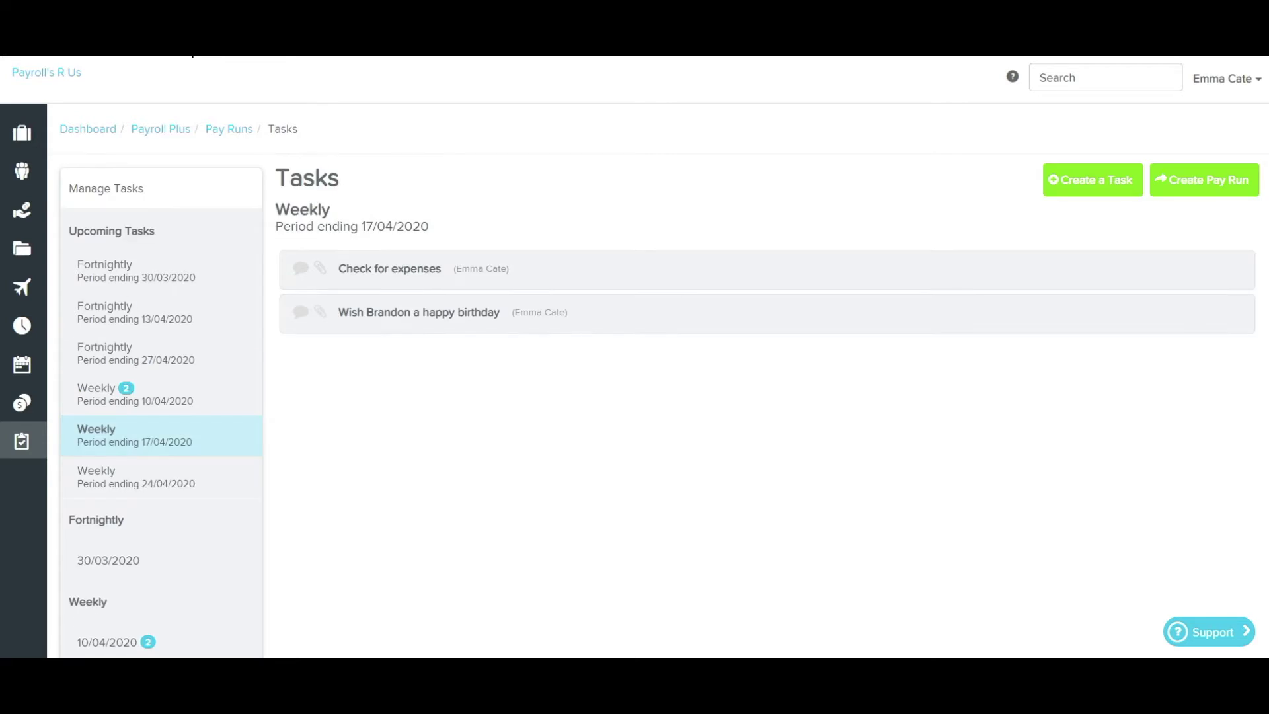
pyautogui.click(129, 399)
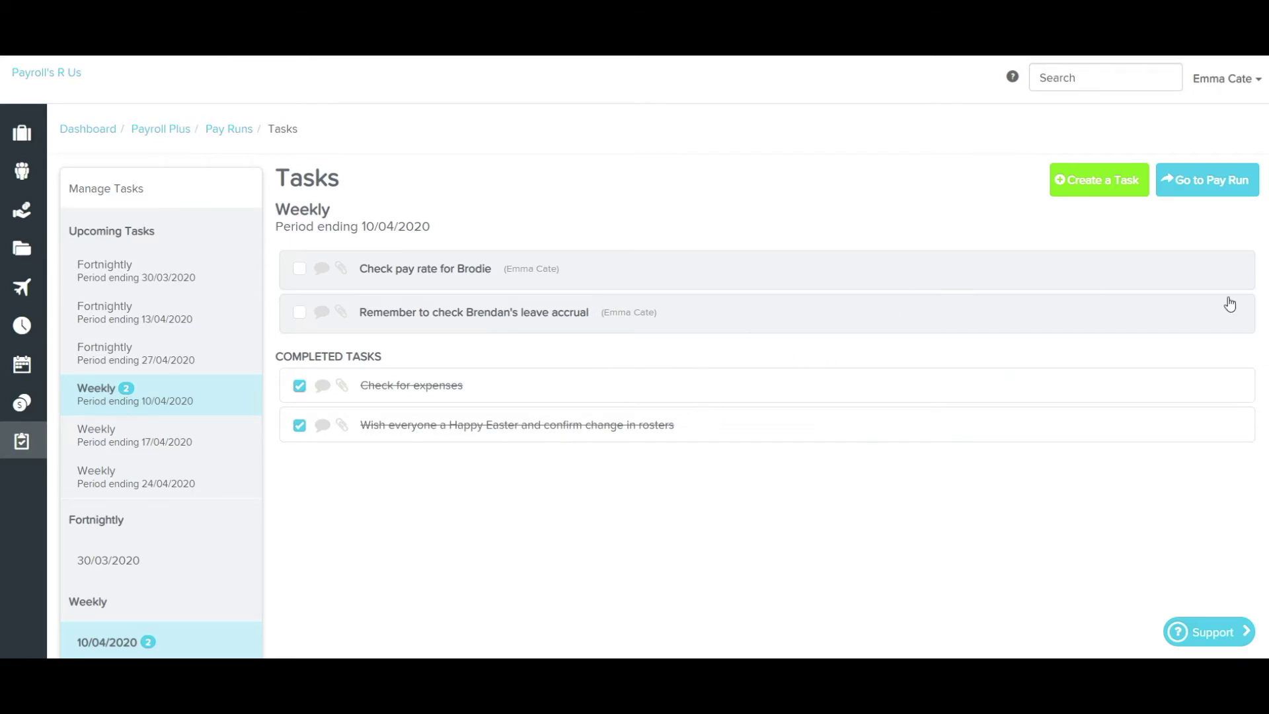
# Step: Open the Weekly 10/04/2020 pay run and review its All Tasks panel
pyautogui.click(1185, 189)
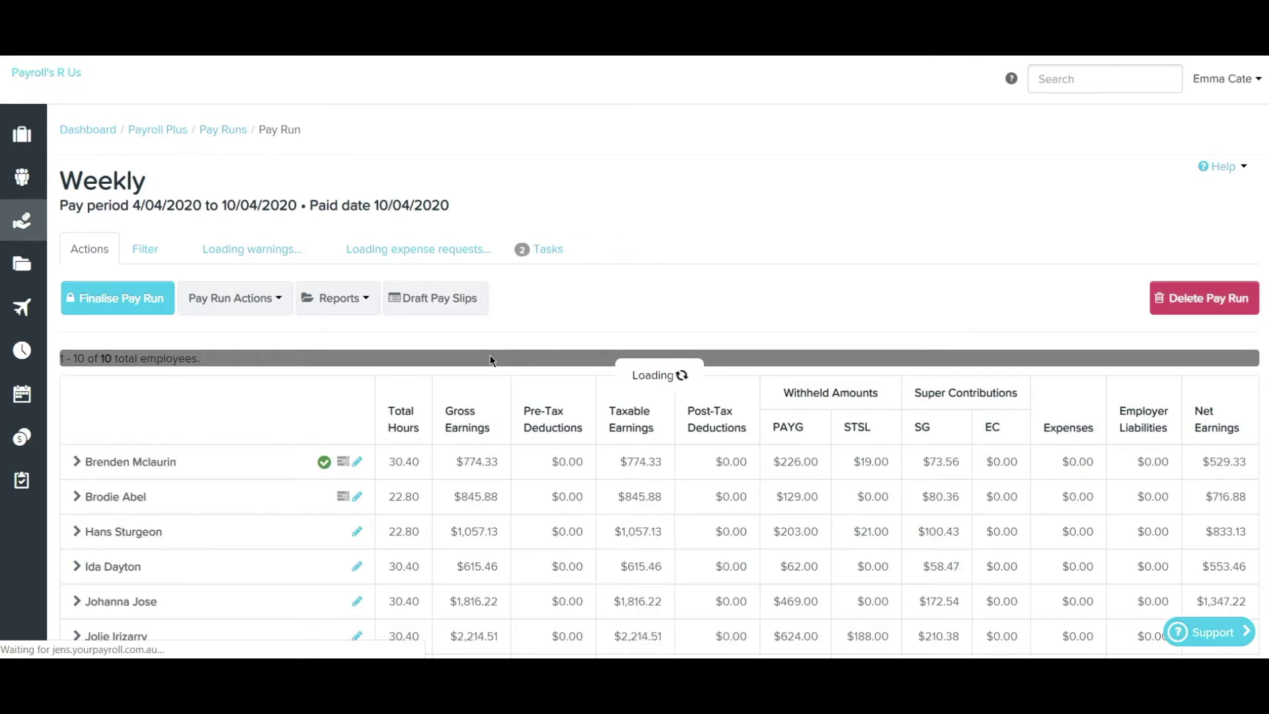
pyautogui.scroll(-1, 542, 416)
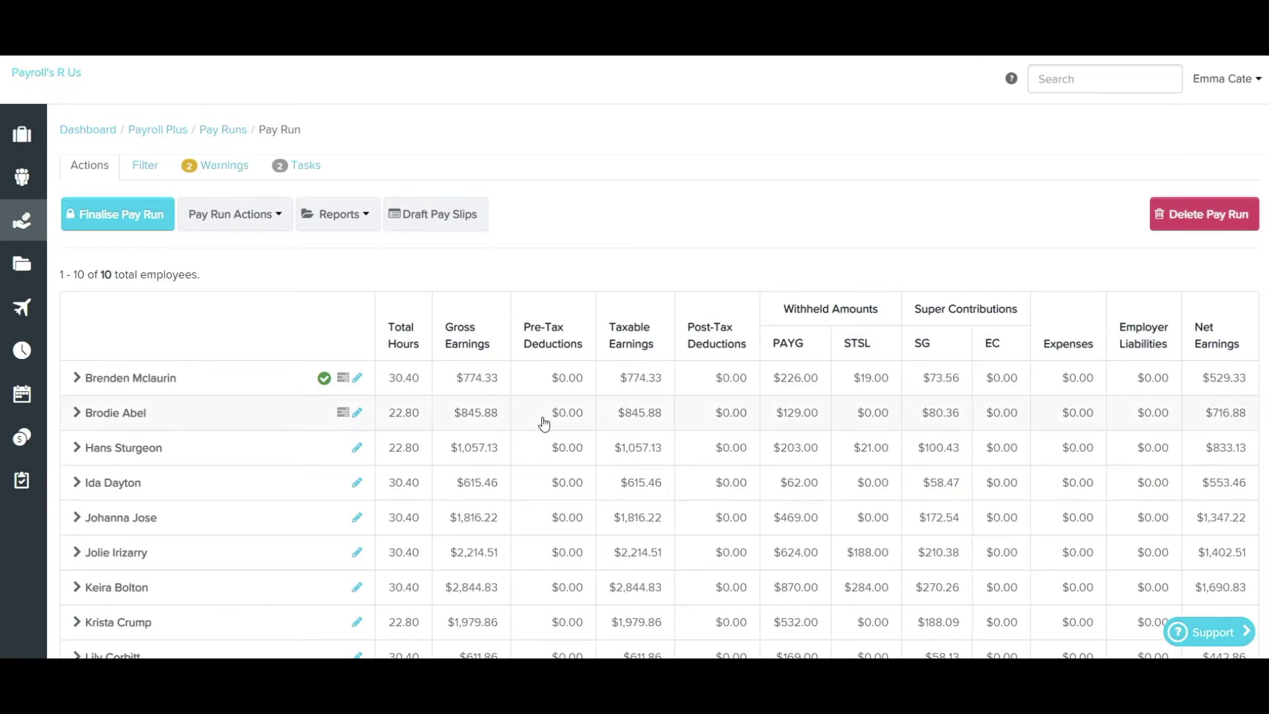
pyautogui.click(304, 170)
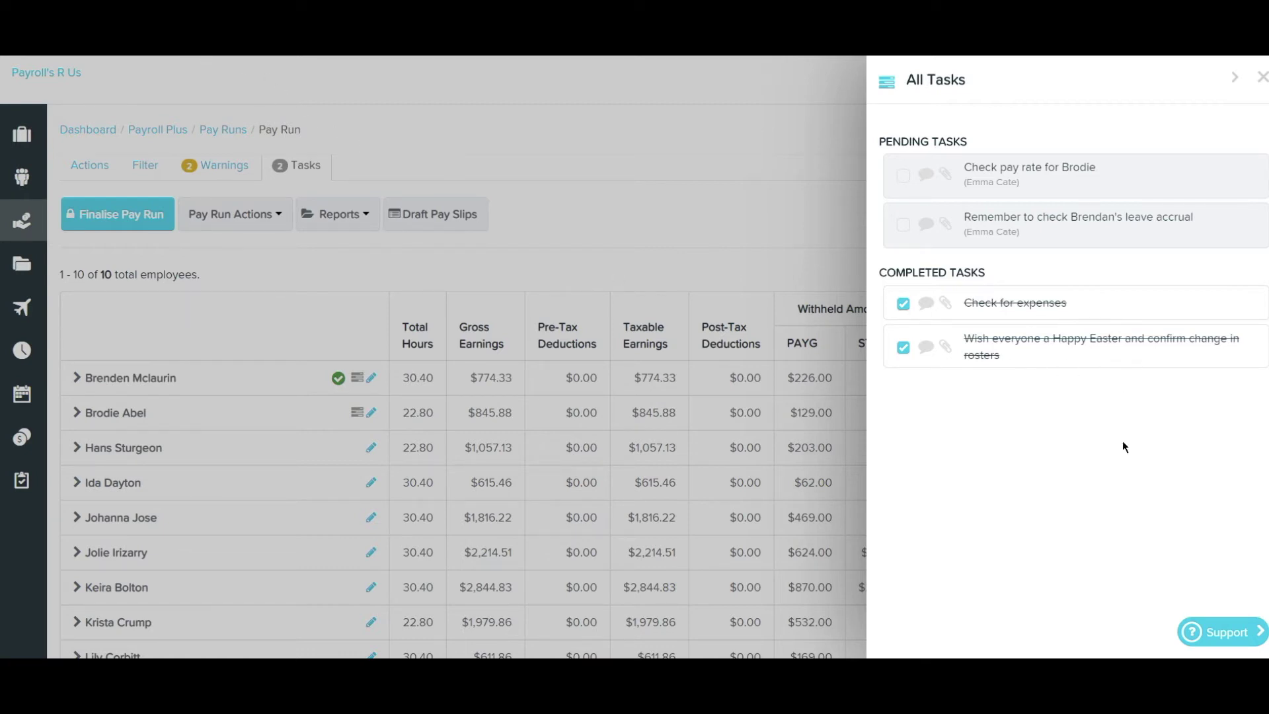
pyautogui.click(1234, 83)
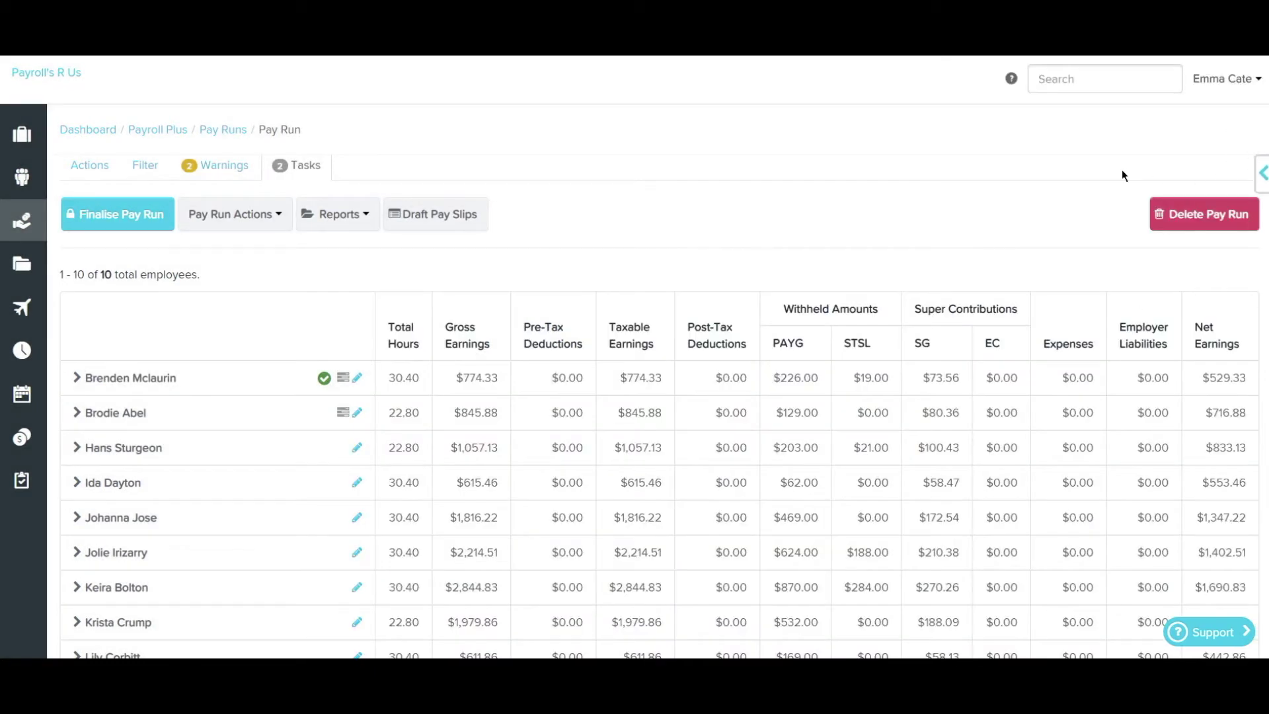
pyautogui.click(1263, 173)
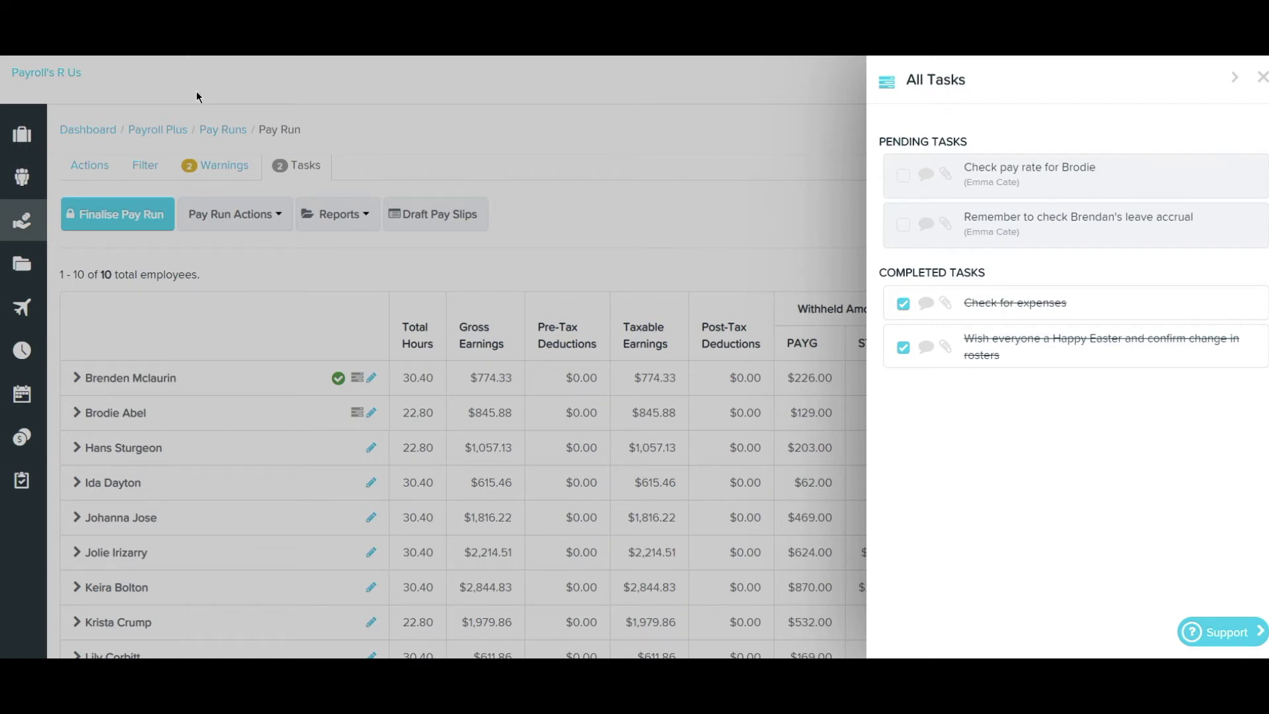
# Step: Close the tasks panel and mark the second employee's pay complete
pyautogui.click(609, 248)
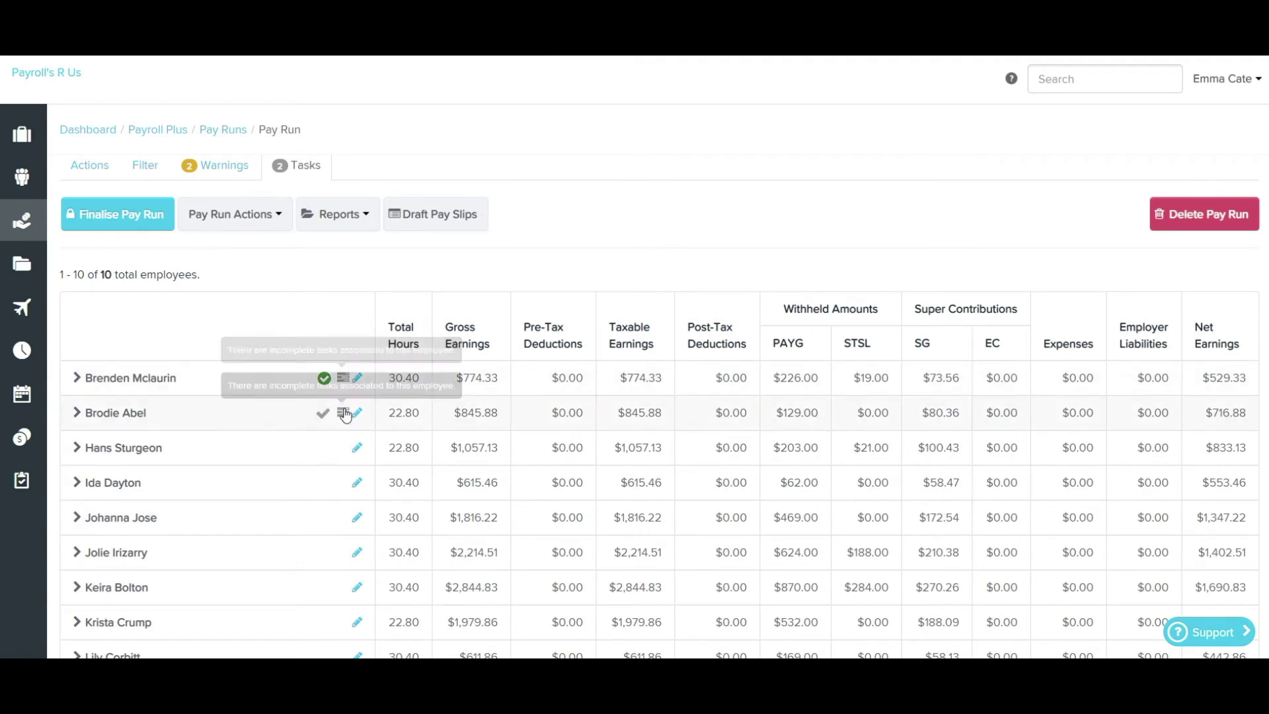
pyautogui.moveTo(344, 413)
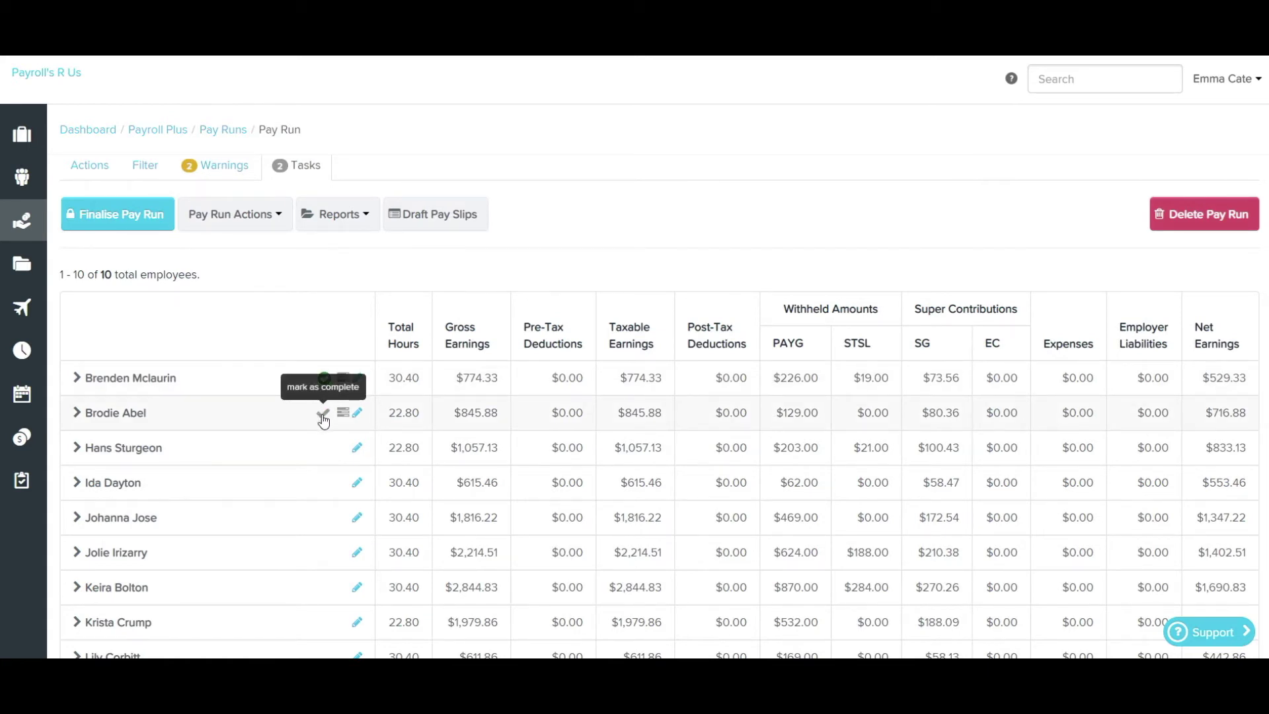
pyautogui.click(323, 415)
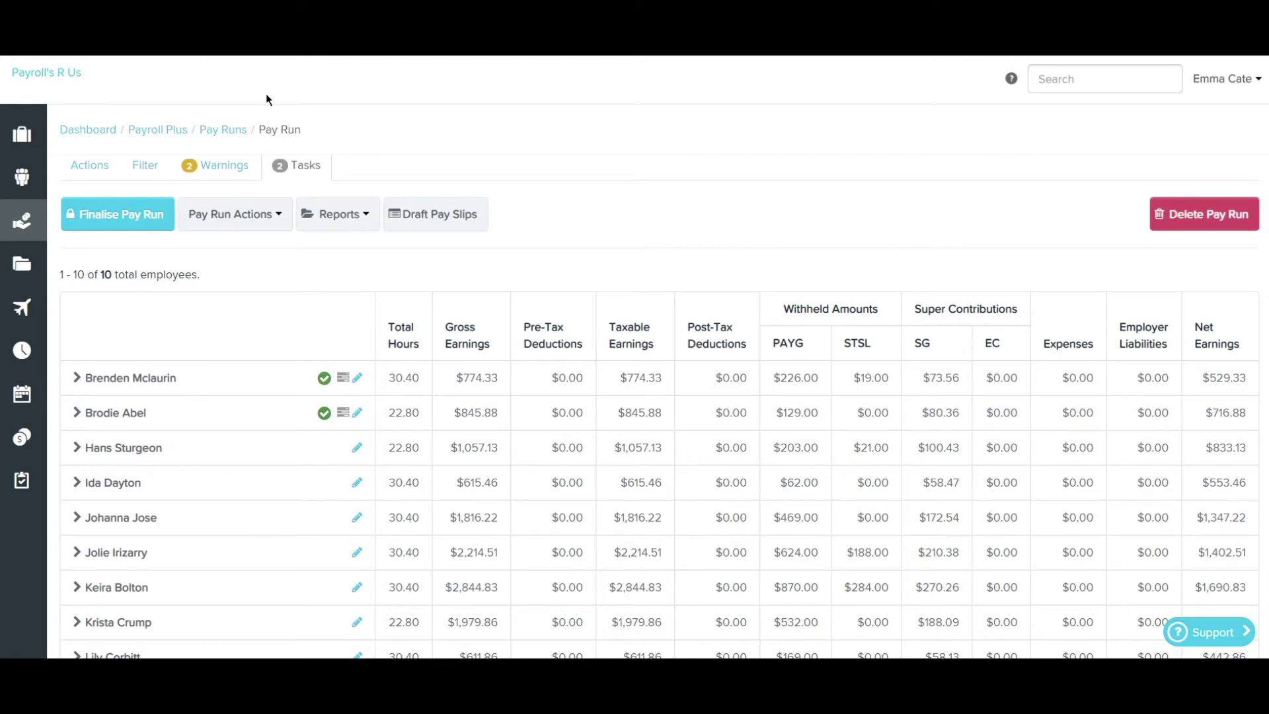
# Step: Open the pay-rate check task and leave its employee unticked so it stays pending
pyautogui.click(302, 173)
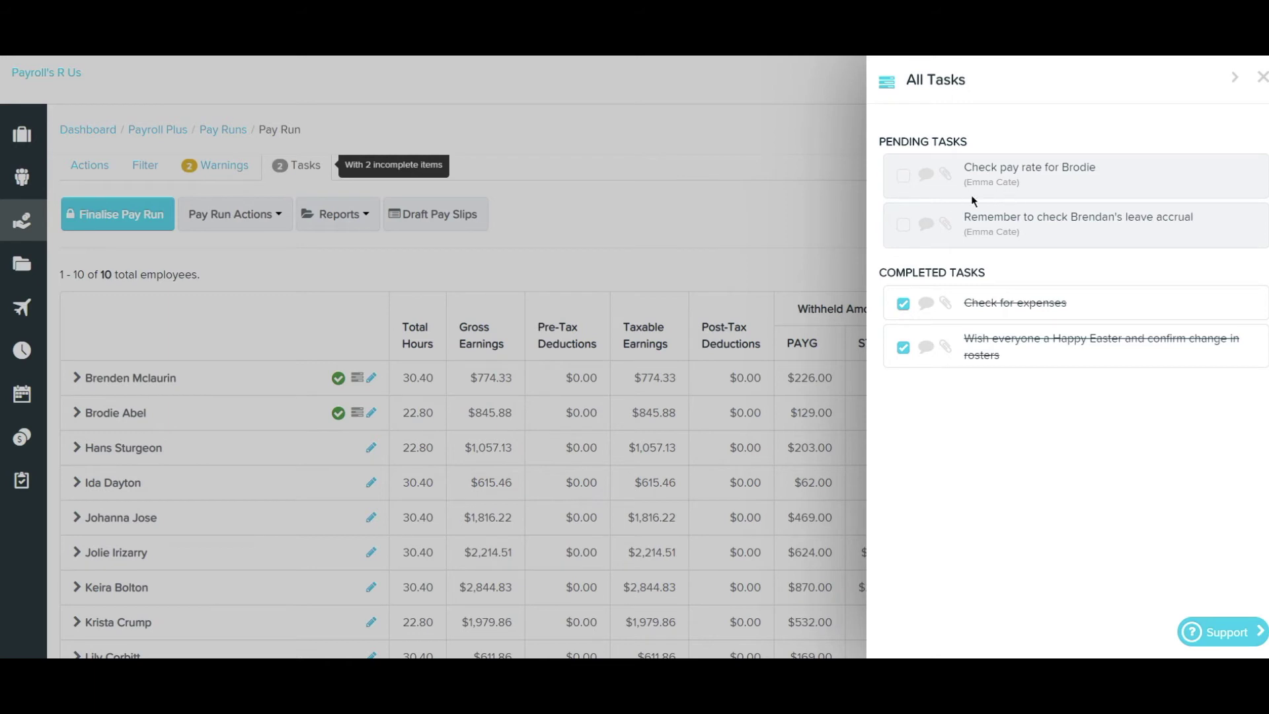
pyautogui.click(908, 190)
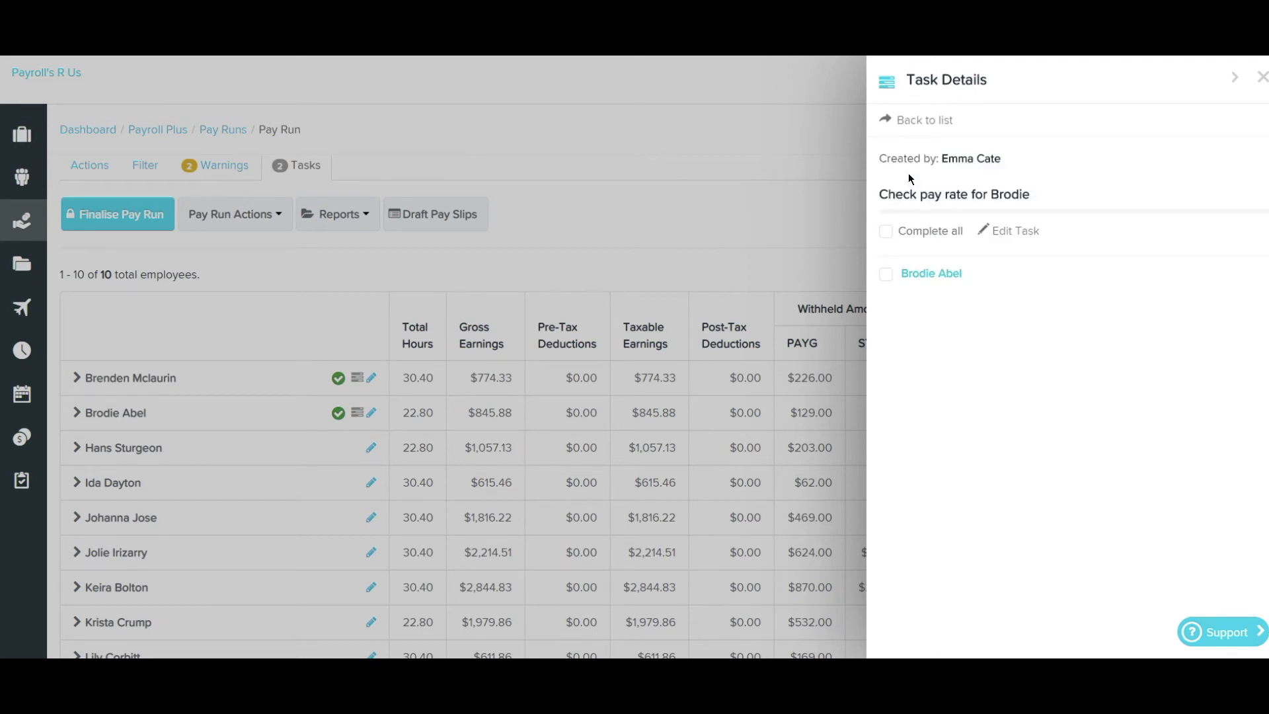
pyautogui.click(887, 231)
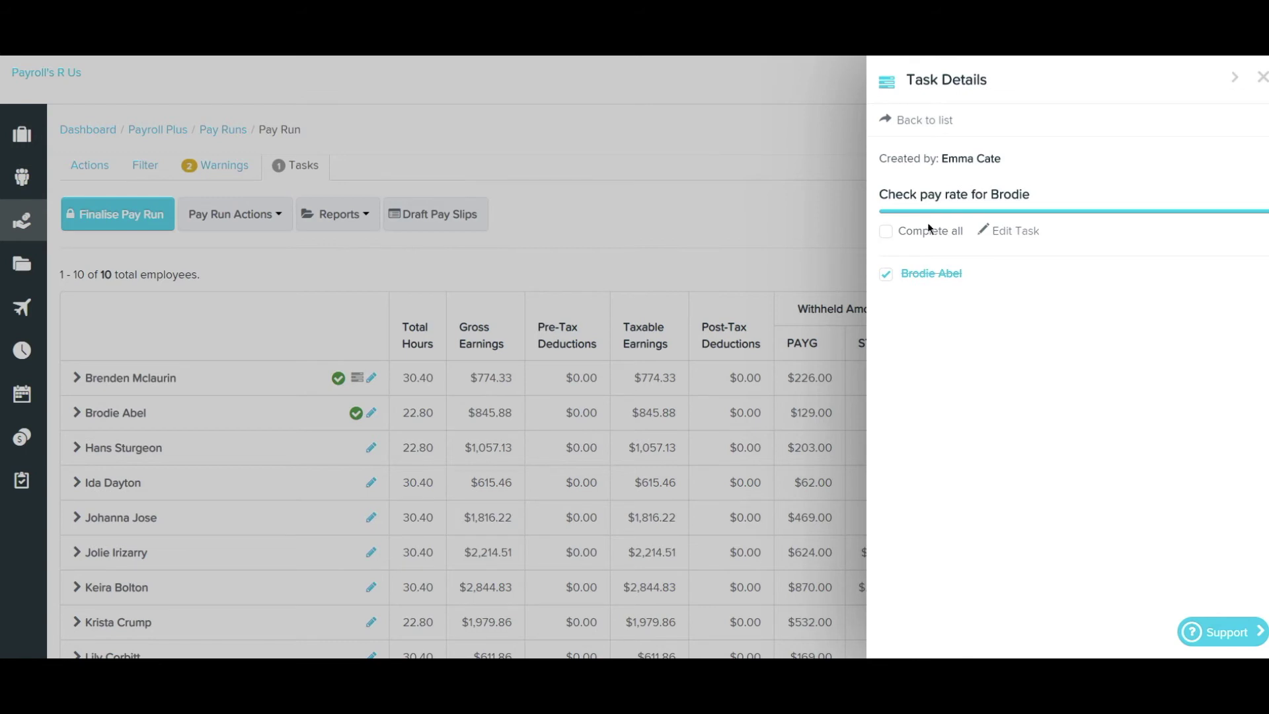
pyautogui.click(886, 276)
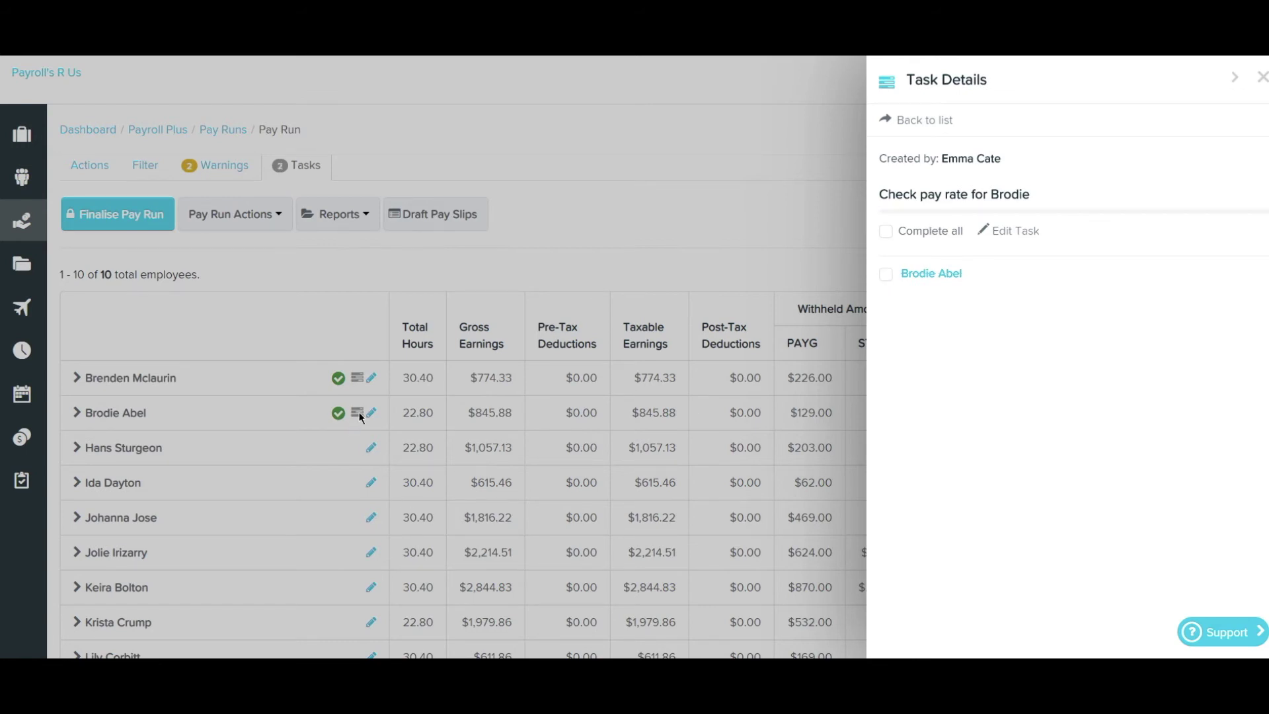
pyautogui.click(886, 275)
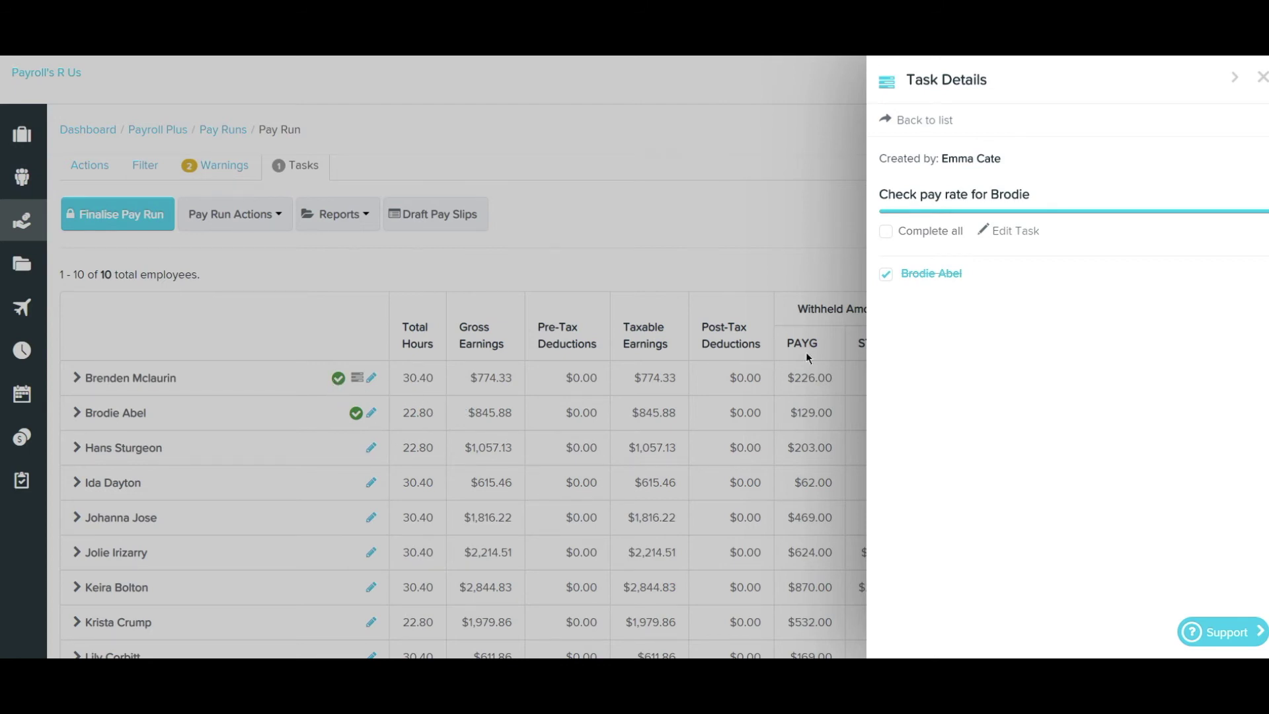
pyautogui.click(885, 275)
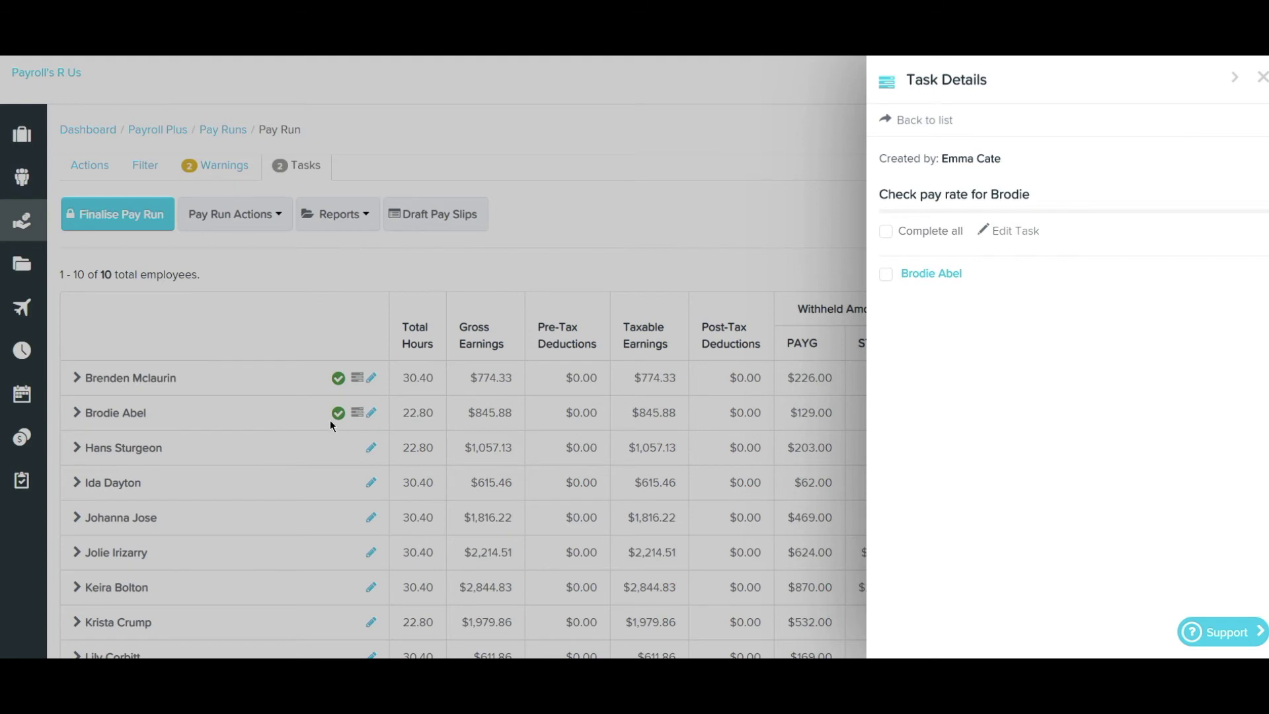
# Step: Return the second employee's pay to incomplete in the pay run grid
pyautogui.click(337, 414)
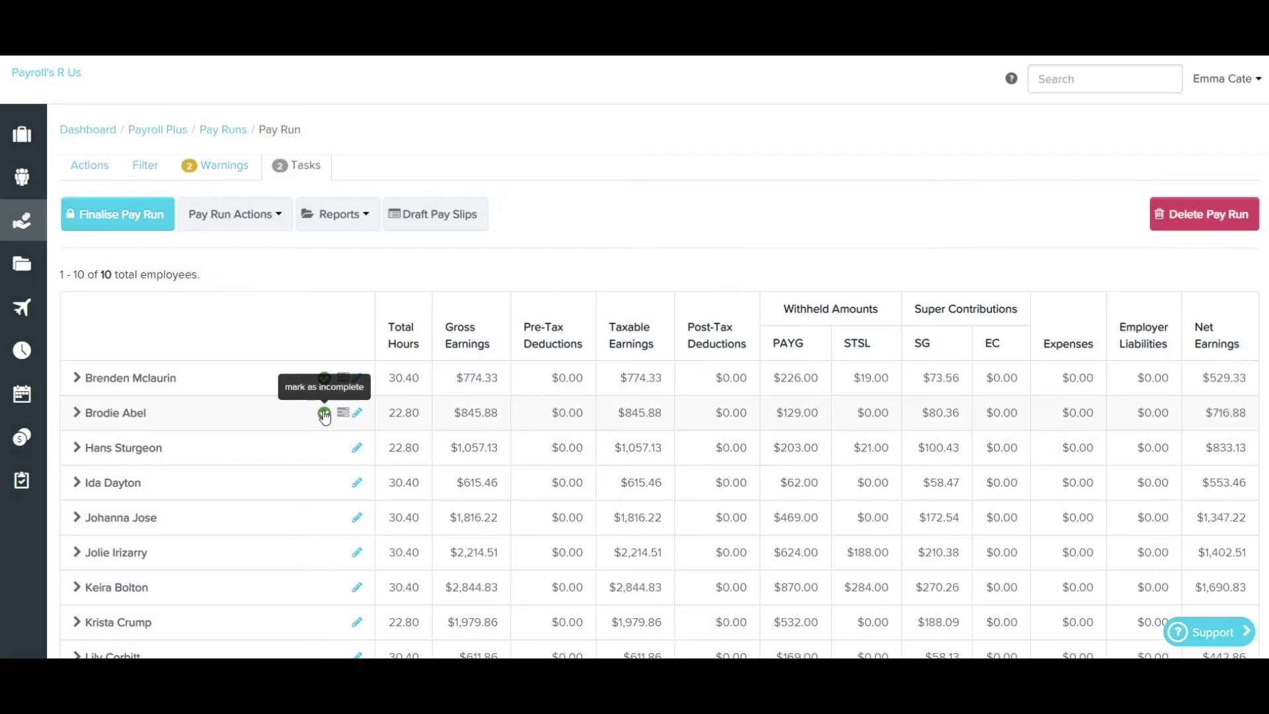
pyautogui.click(323, 415)
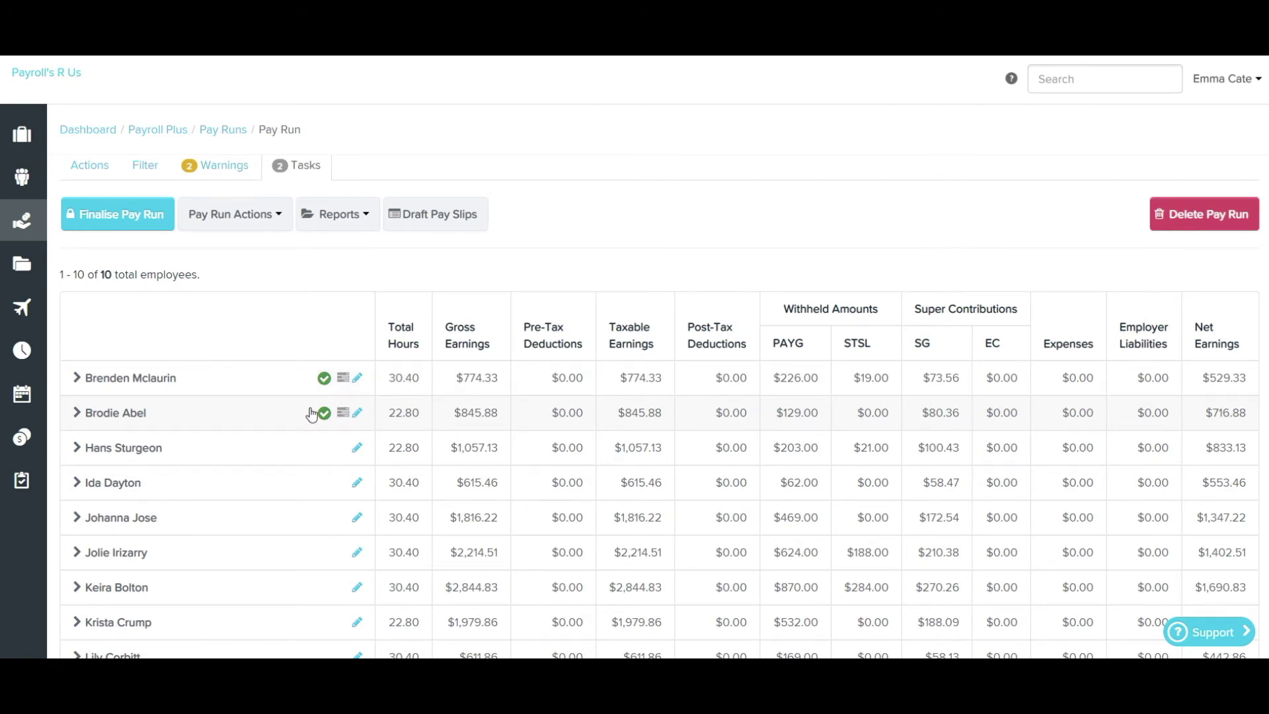
pyautogui.click(324, 415)
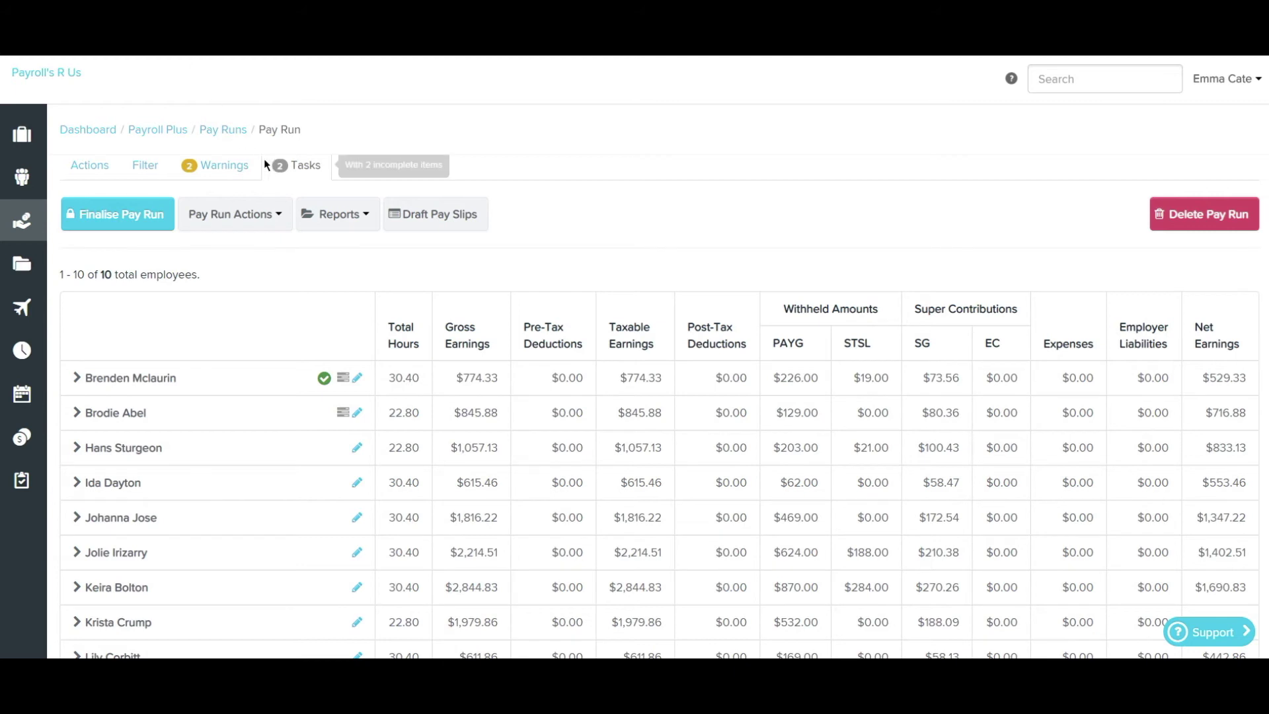
# Step: Open the Draft Audit Report from the pay run's Reports menu
pyautogui.click(370, 222)
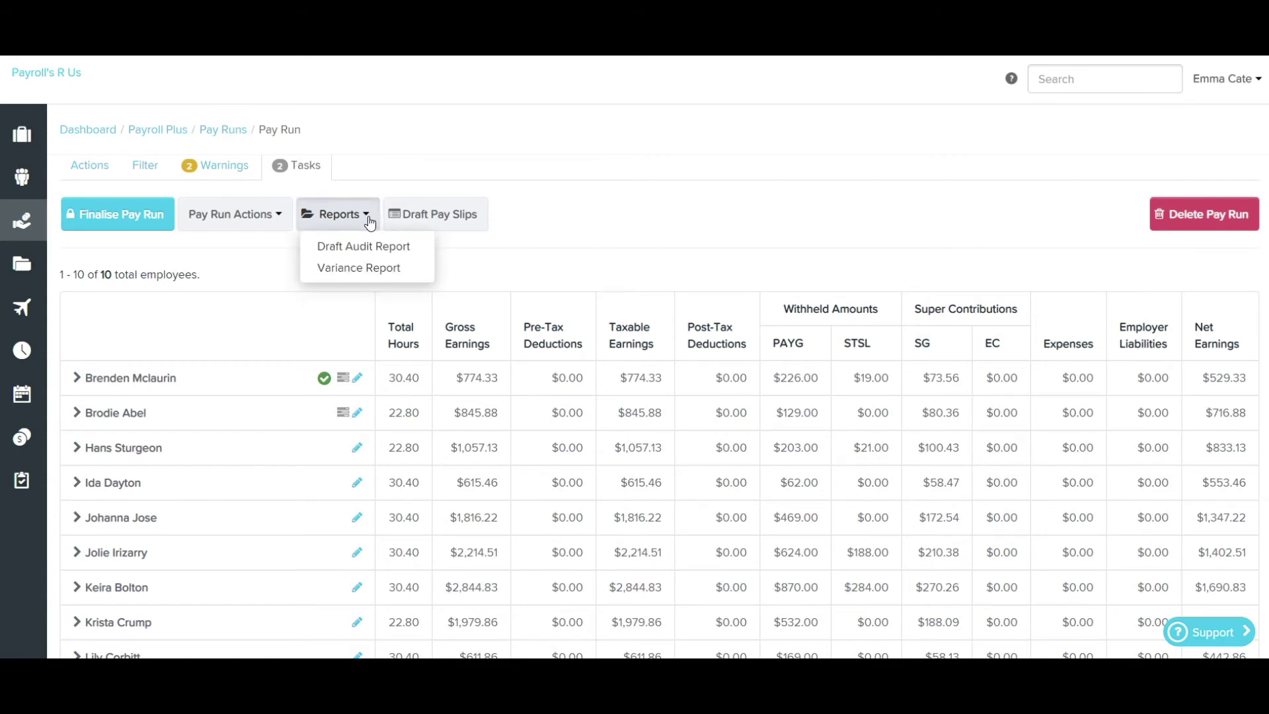
pyautogui.click(420, 250)
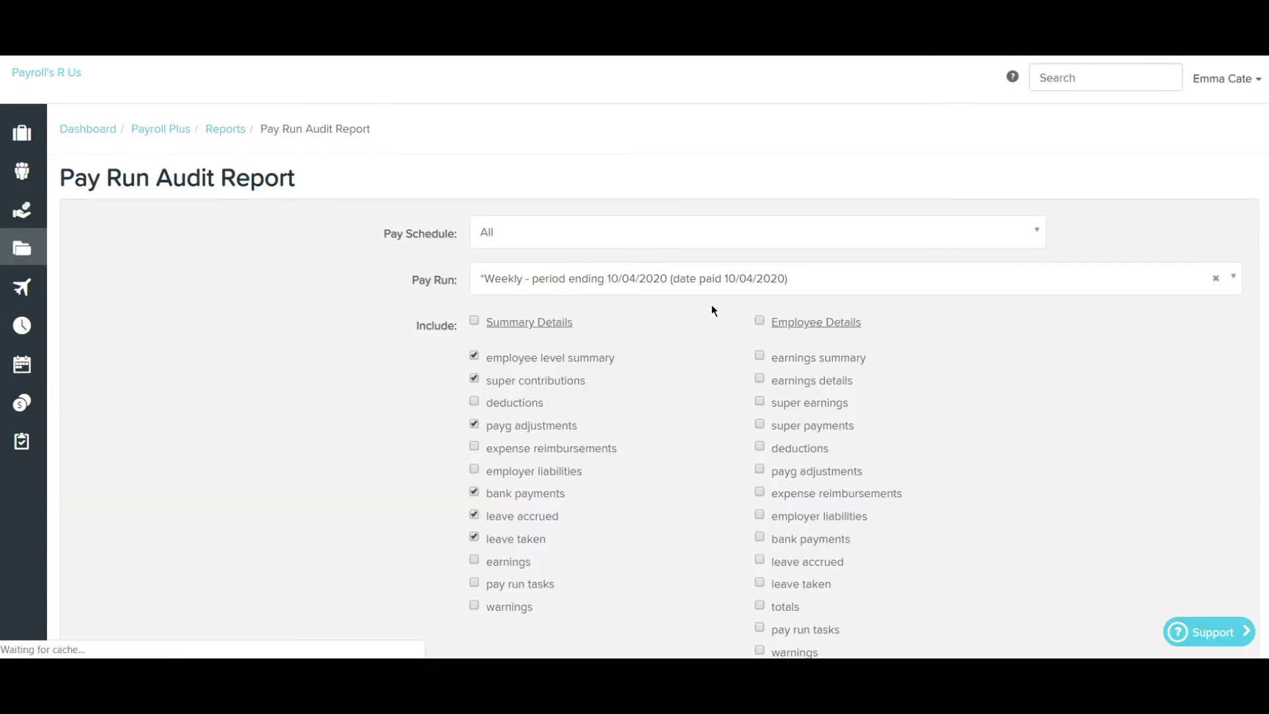
pyautogui.scroll(-3, 711, 309)
pyautogui.scroll(1, 815, 318)
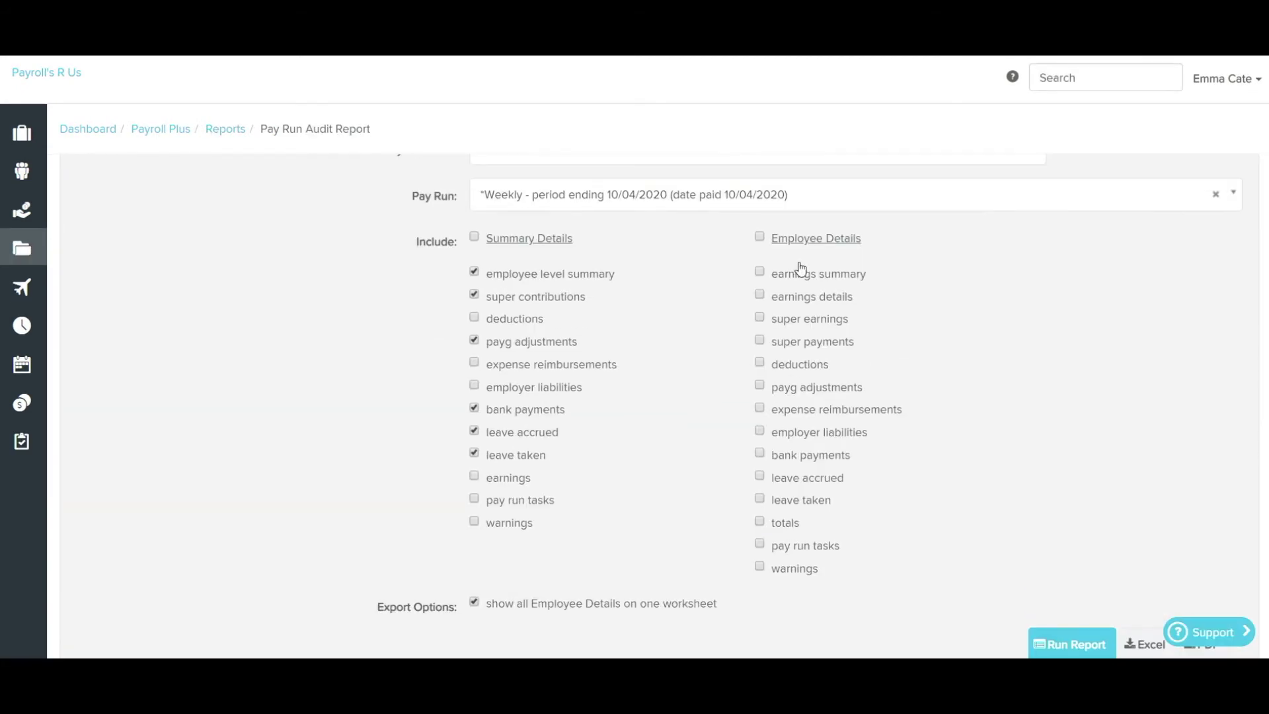
# Step: Exclude employee summary, PAYG adjustments, leave accrued and taken, include pay run tasks, and run it
pyautogui.click(474, 272)
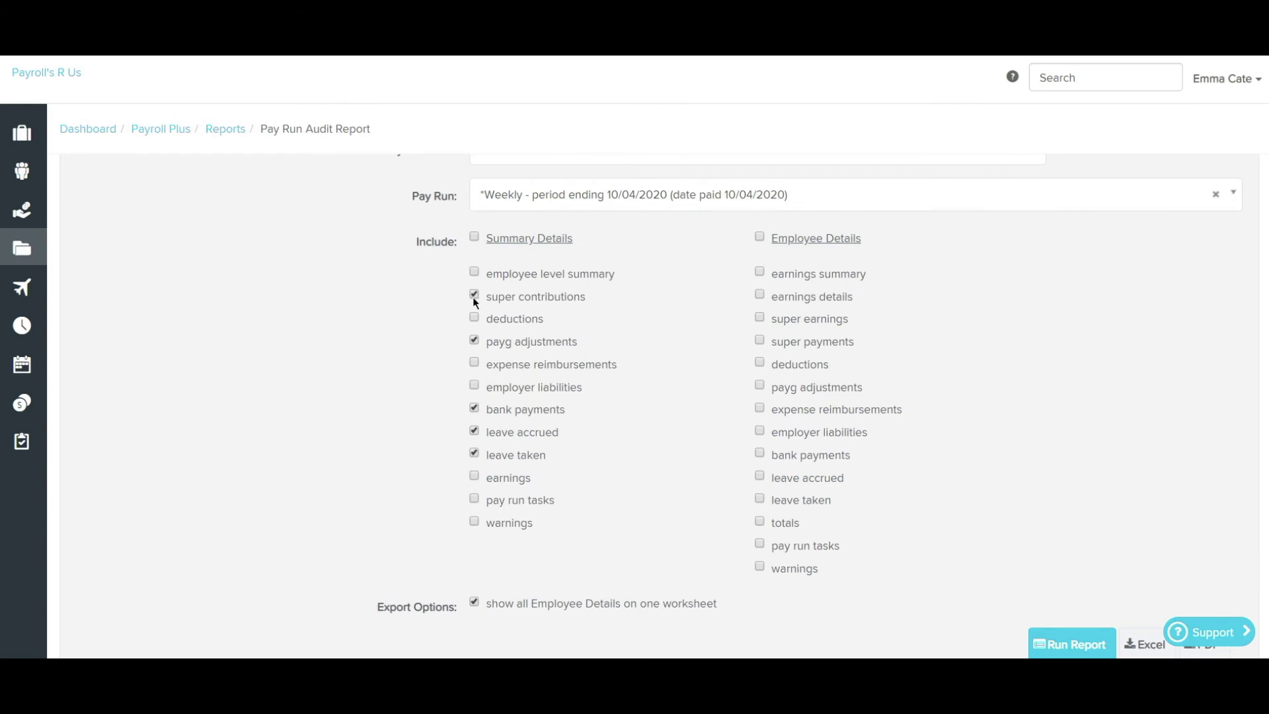
pyautogui.click(473, 340)
pyautogui.click(474, 432)
pyautogui.click(474, 454)
pyautogui.click(758, 543)
pyautogui.scroll(-1, 1031, 545)
pyautogui.click(1071, 560)
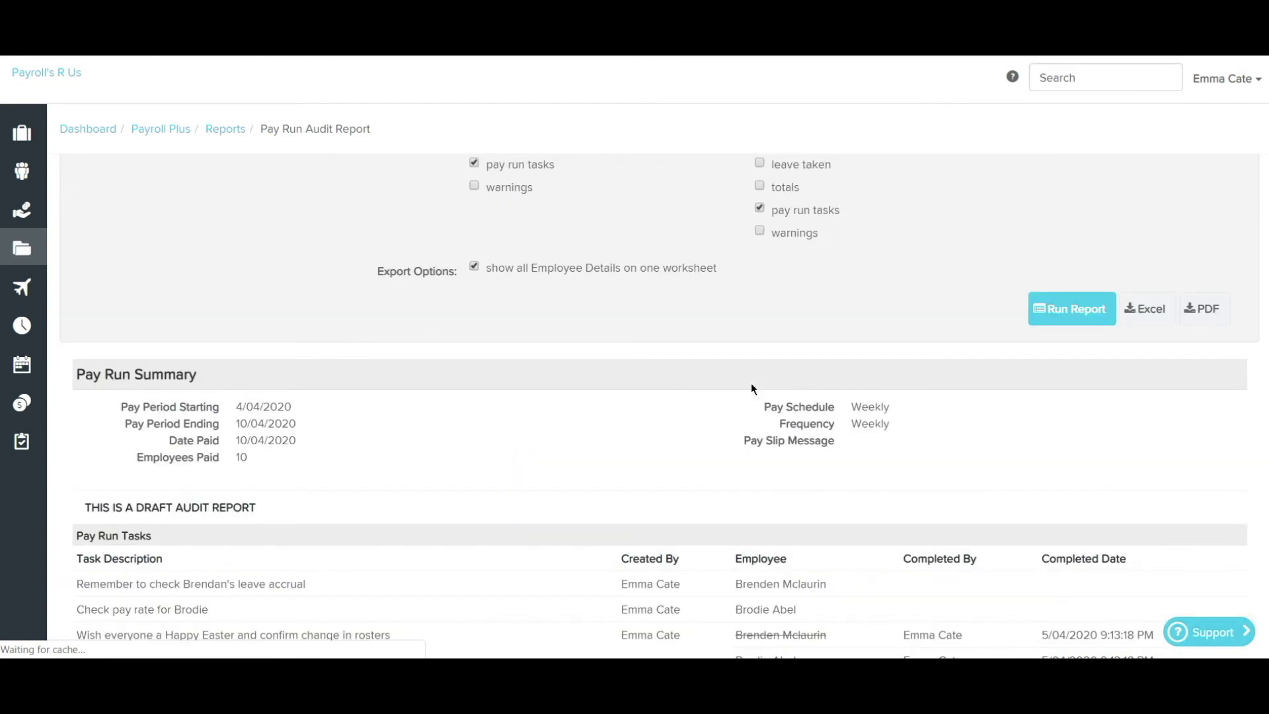
pyautogui.scroll(-4, 751, 385)
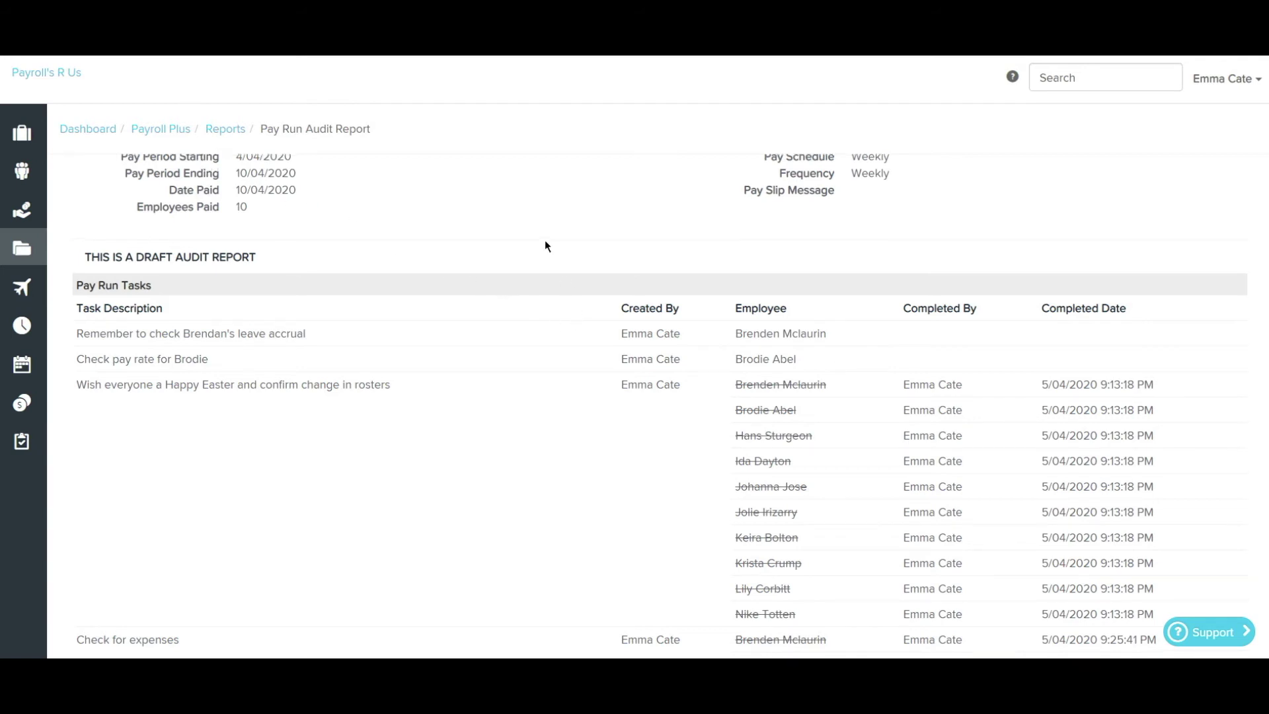
# Step: Keep pay schedule All and the Weekly 10/04/2020 pay run, then scroll to Pay Run Tasks
pyautogui.scroll(10, 546, 246)
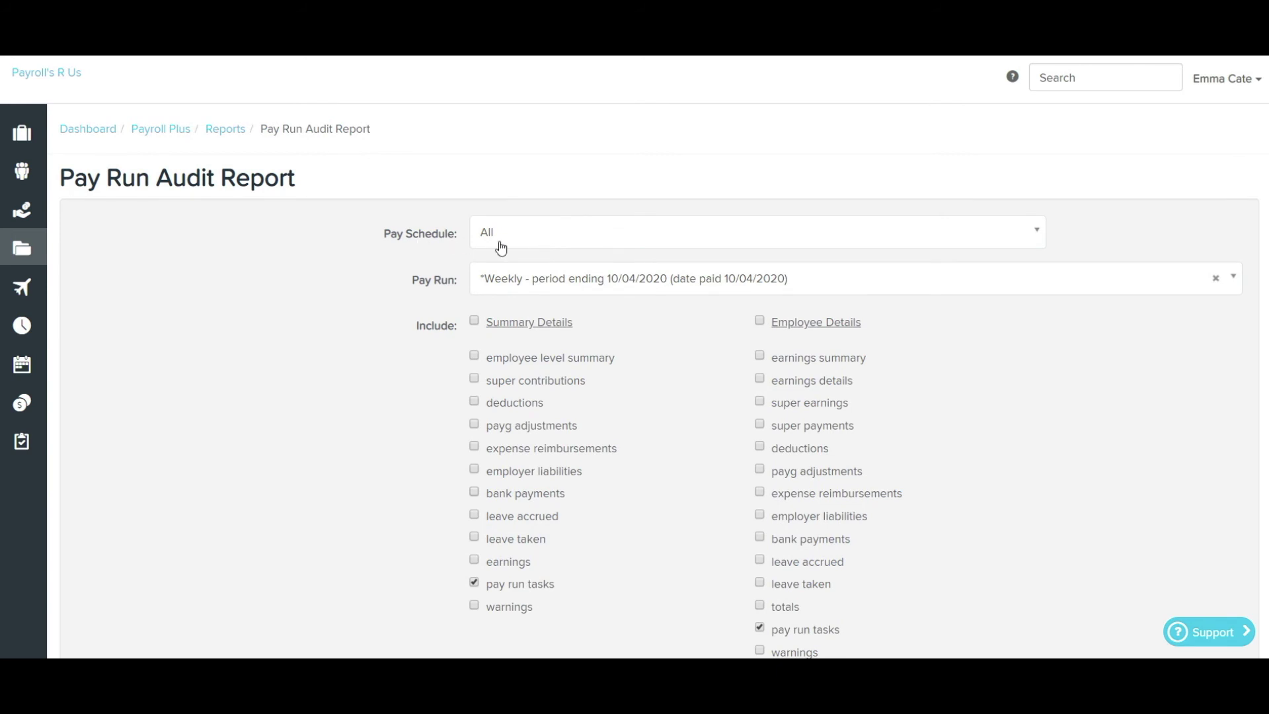
pyautogui.click(535, 232)
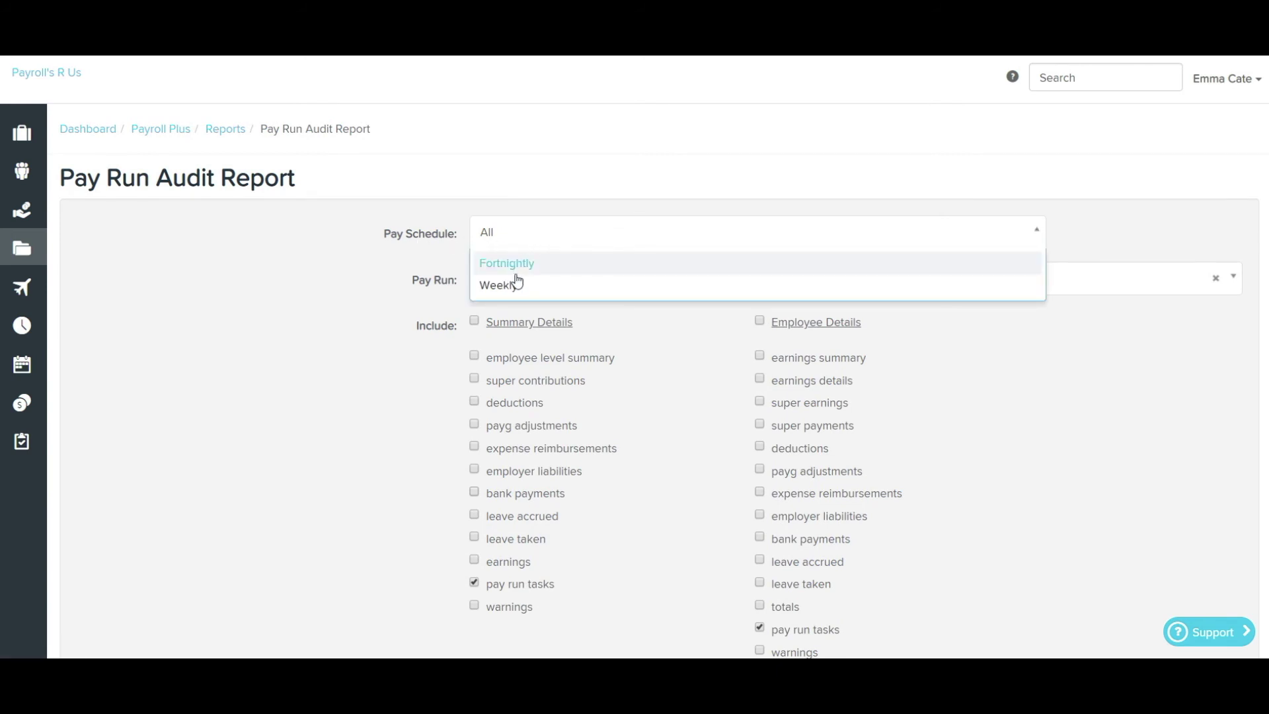
pyautogui.click(522, 245)
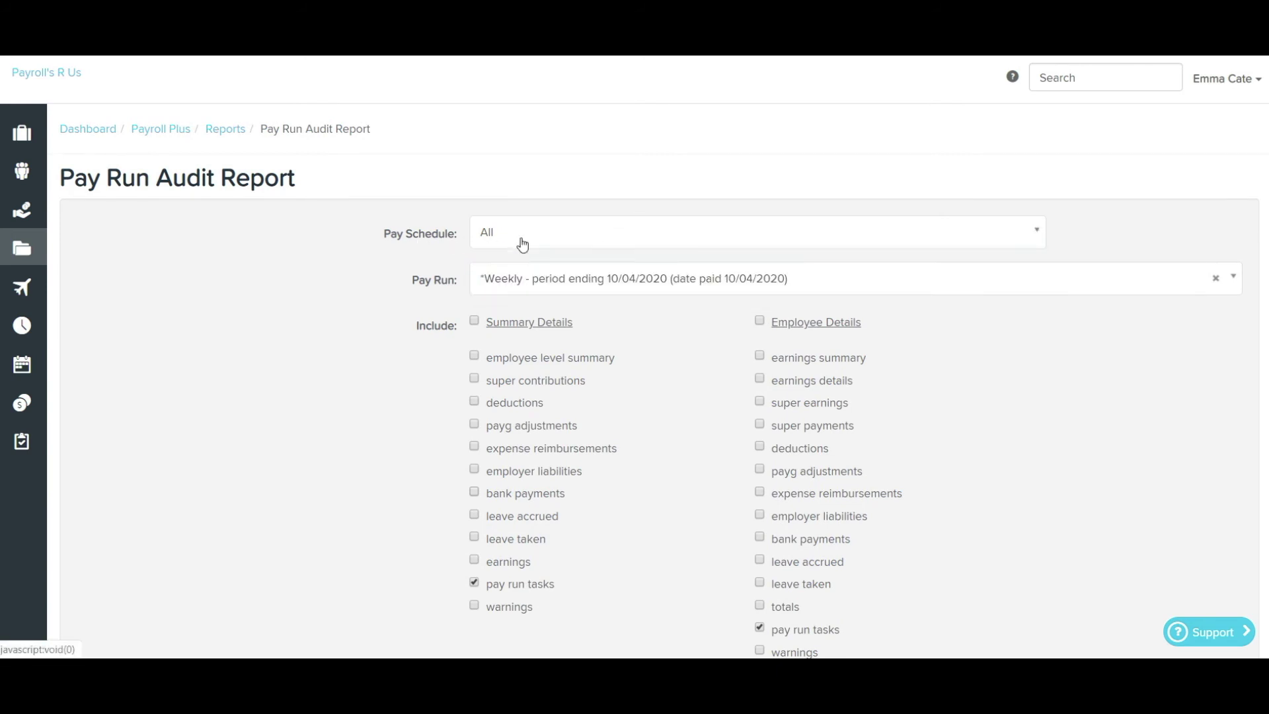
pyautogui.click(502, 278)
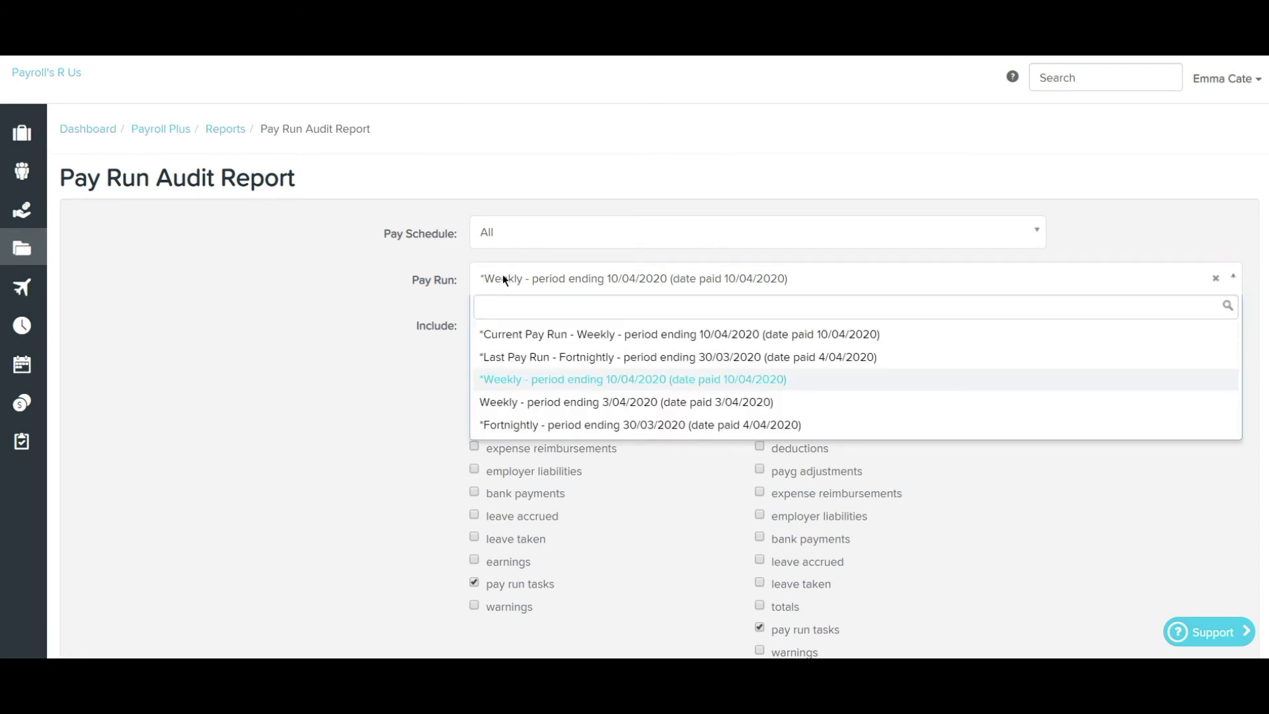
pyautogui.click(503, 277)
pyautogui.scroll(-2, 687, 395)
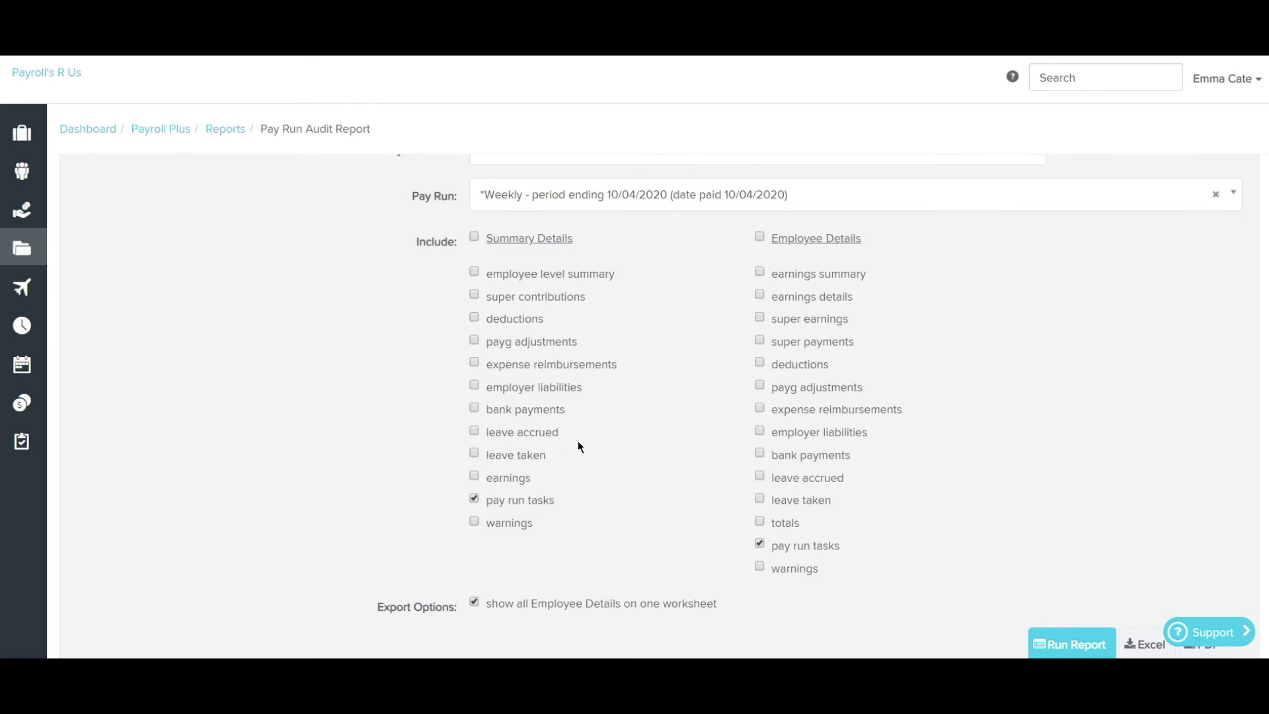
pyautogui.scroll(-4, 577, 442)
pyautogui.scroll(-8, 906, 471)
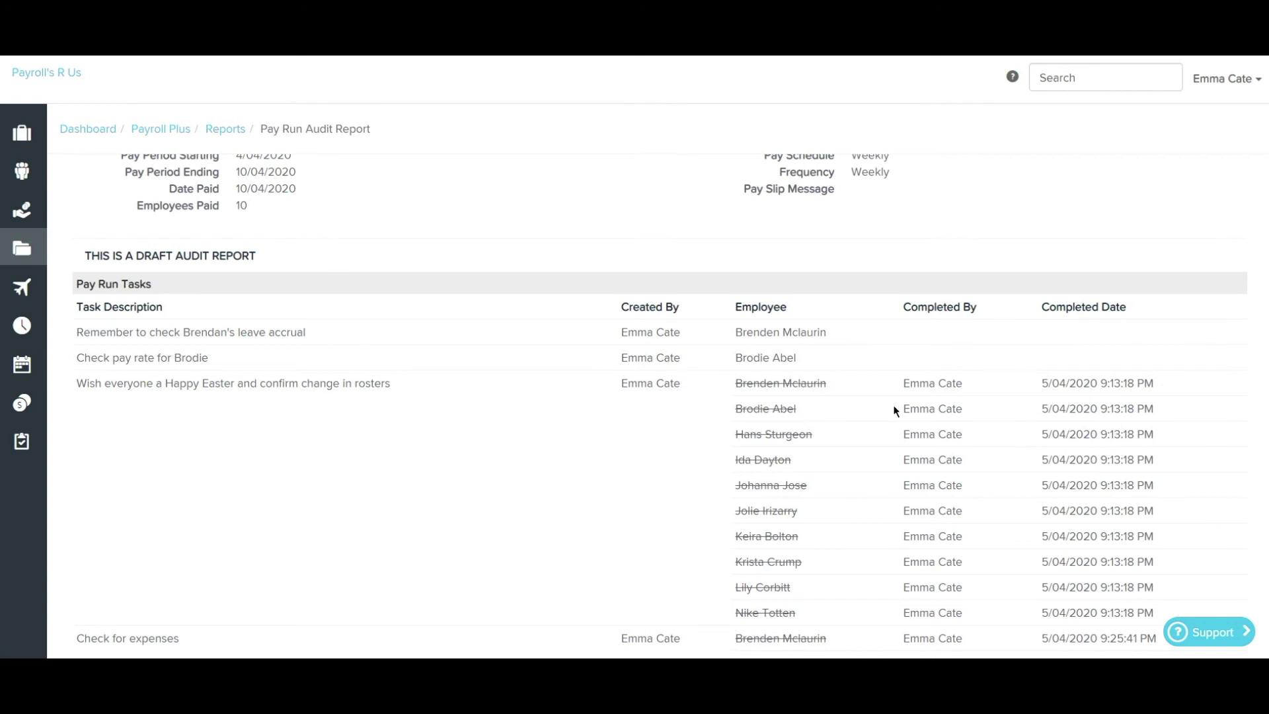
pyautogui.scroll(-9, 895, 410)
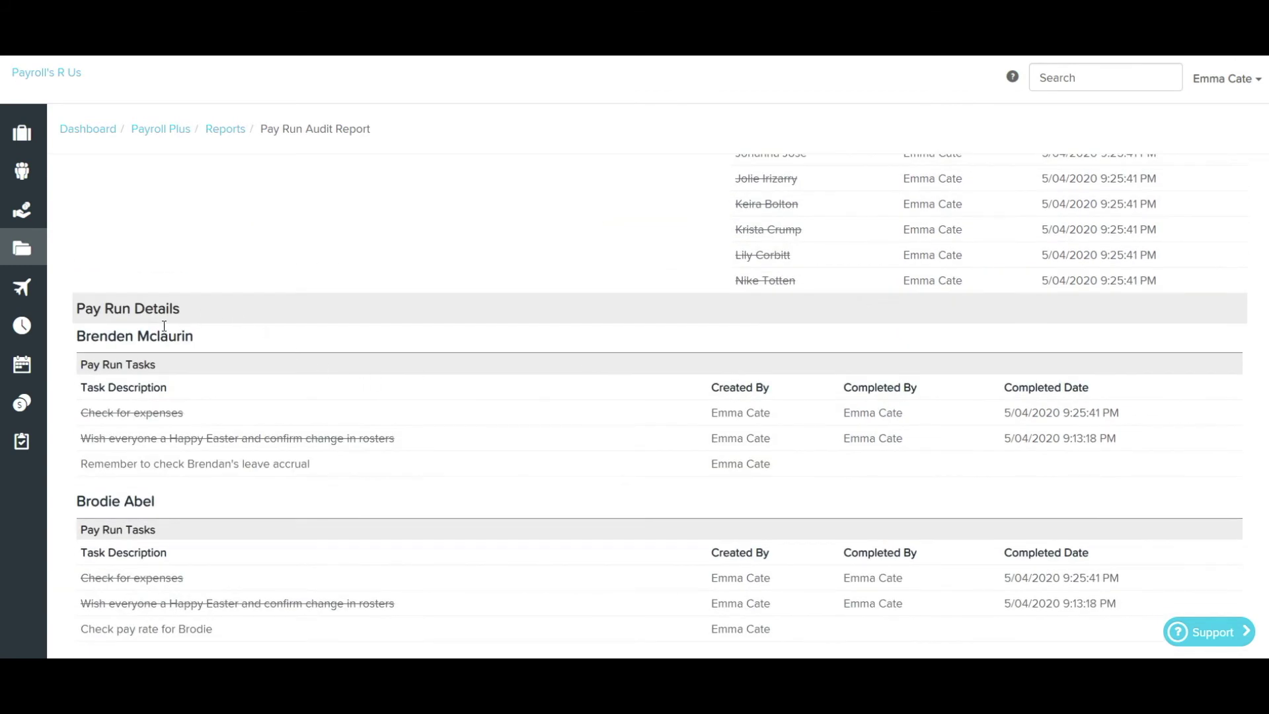
pyautogui.scroll(12, 478, 280)
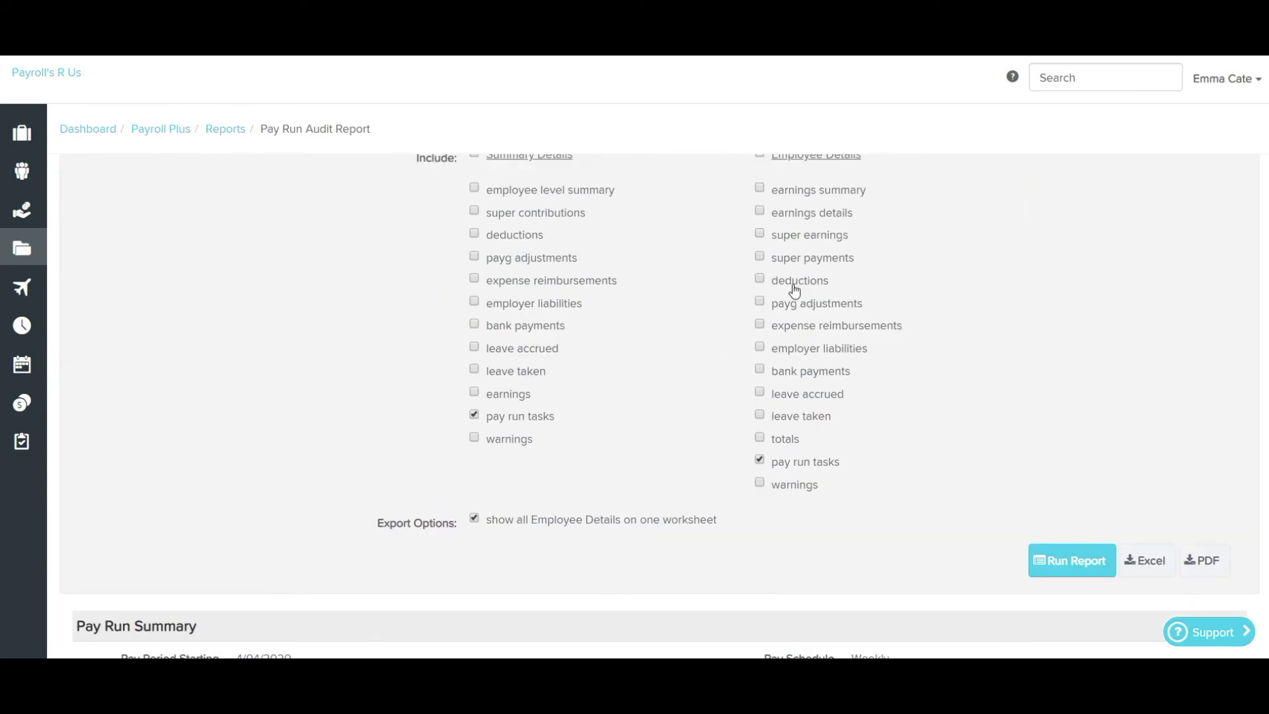
pyautogui.scroll(1, 811, 417)
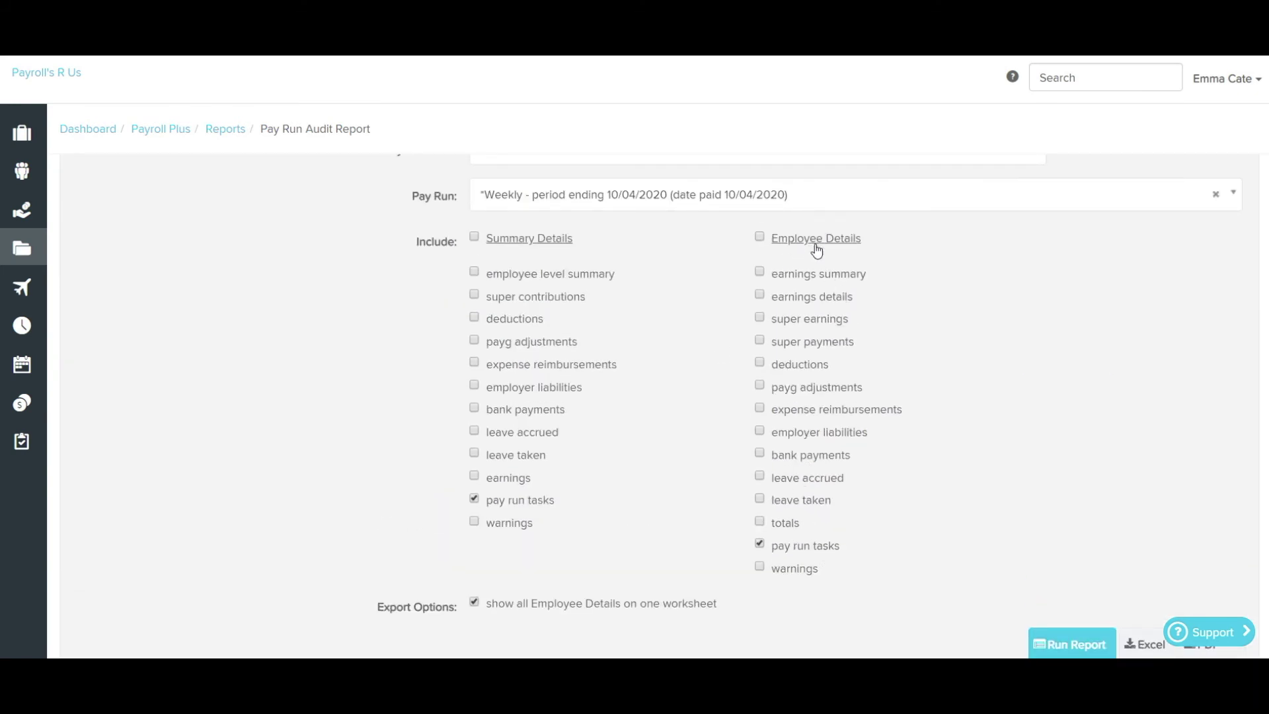
pyautogui.scroll(-15, 742, 363)
pyautogui.scroll(-3, 767, 377)
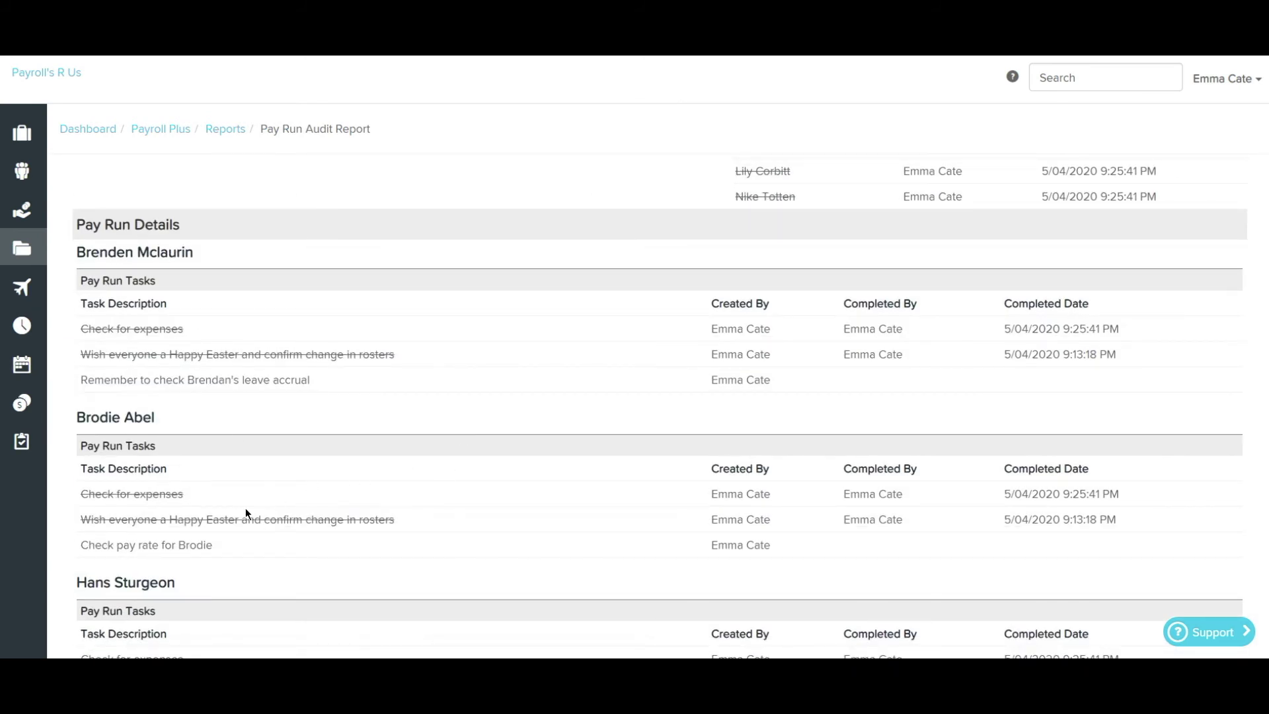
pyautogui.scroll(-2, 408, 554)
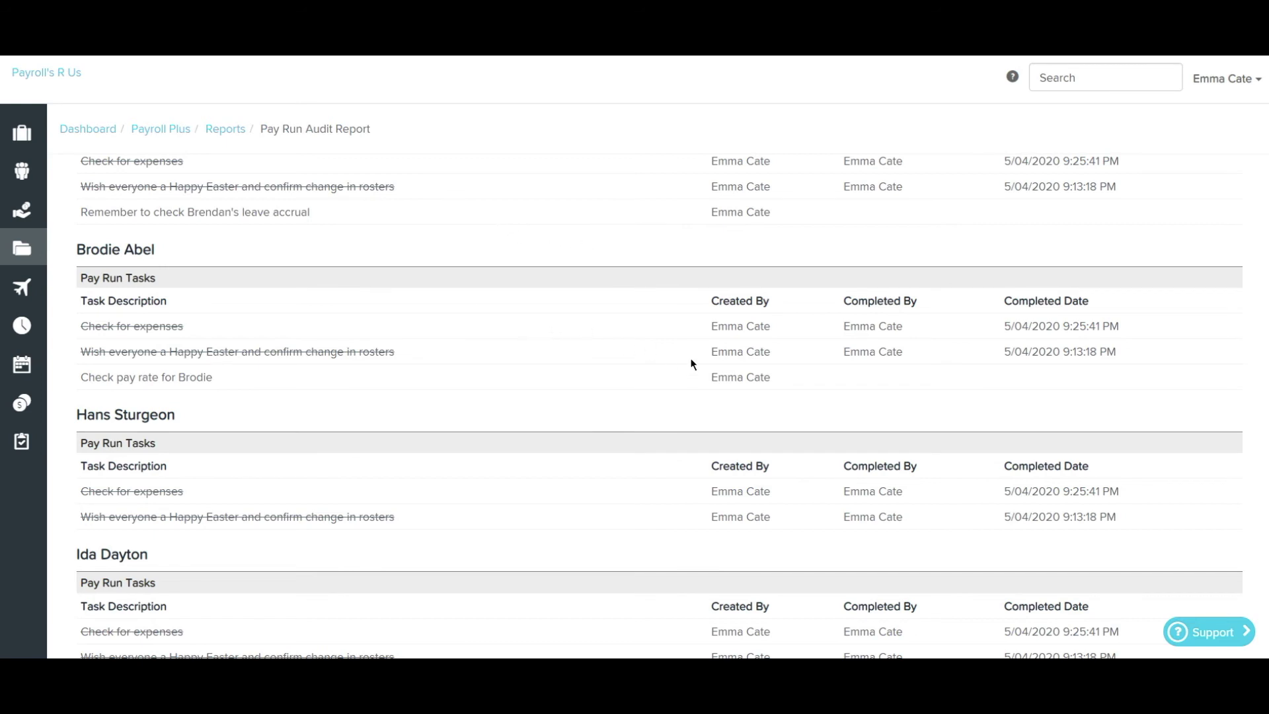
pyautogui.scroll(20, 691, 359)
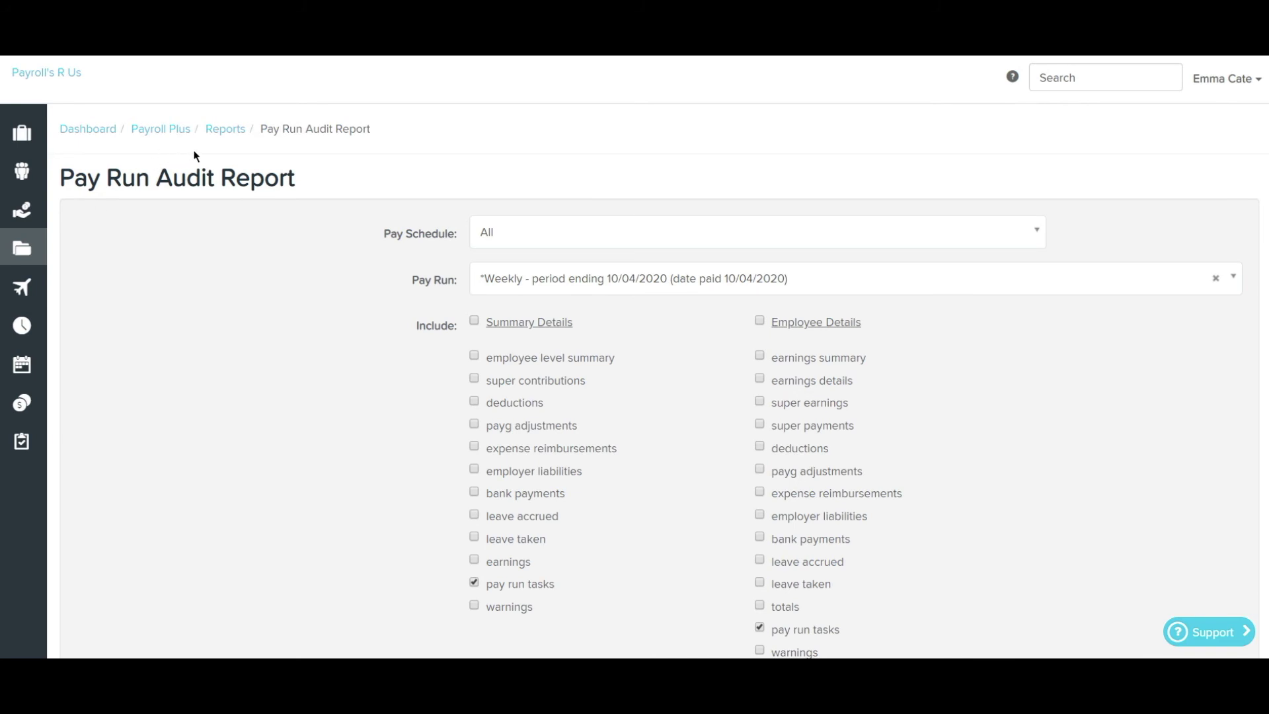
# Step: Return to the Reports list and open the Tasks Report under Payroll
pyautogui.click(222, 136)
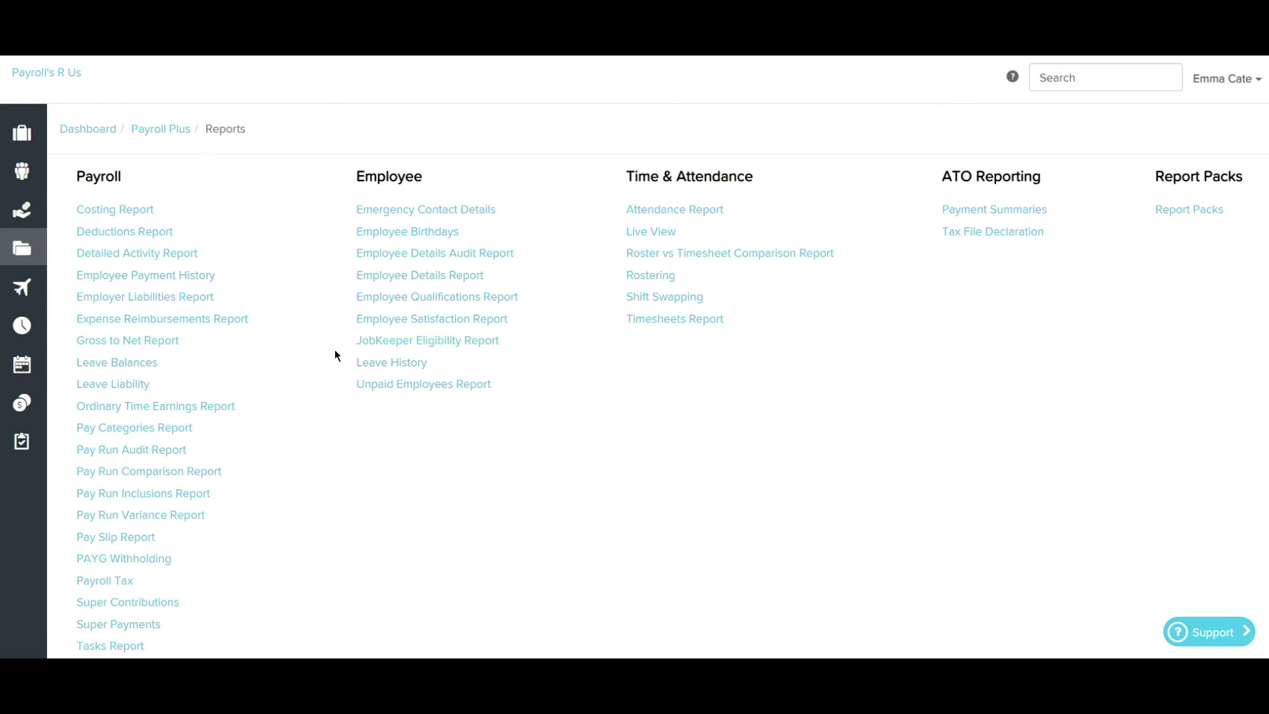
pyautogui.scroll(-1, 334, 354)
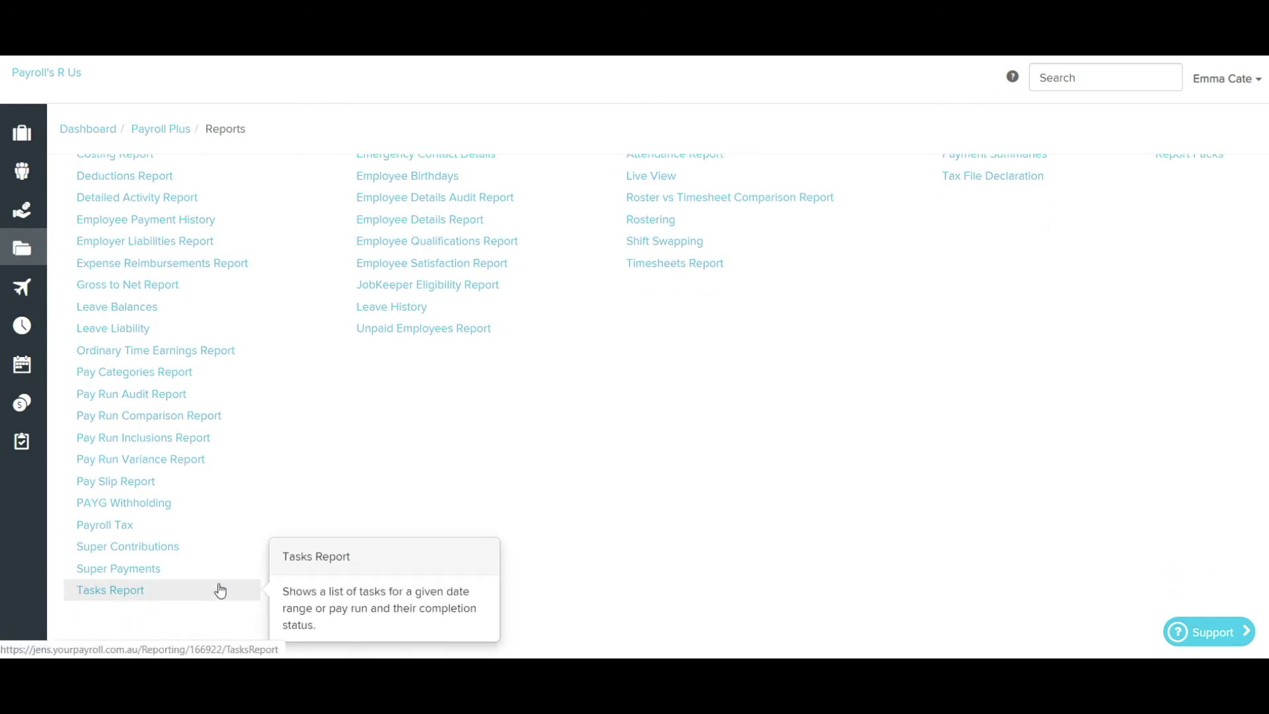
pyautogui.scroll(1, 165, 430)
pyautogui.scroll(-1, 165, 448)
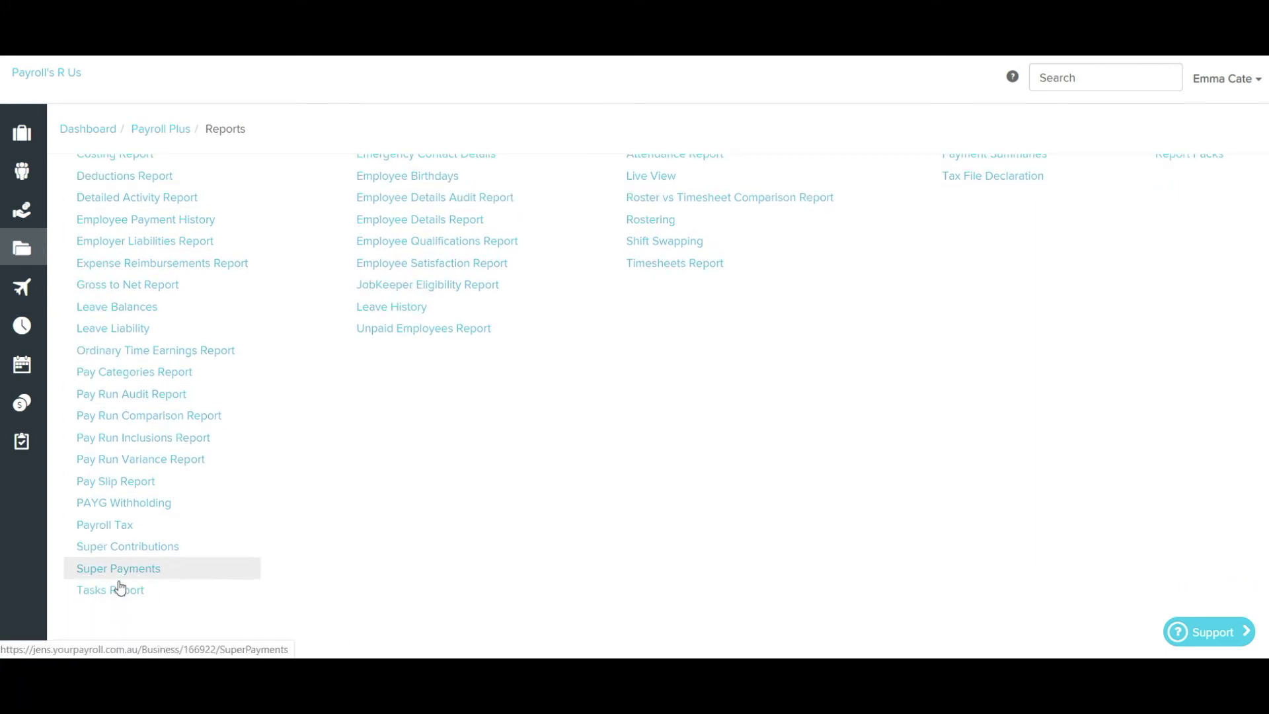
pyautogui.click(114, 592)
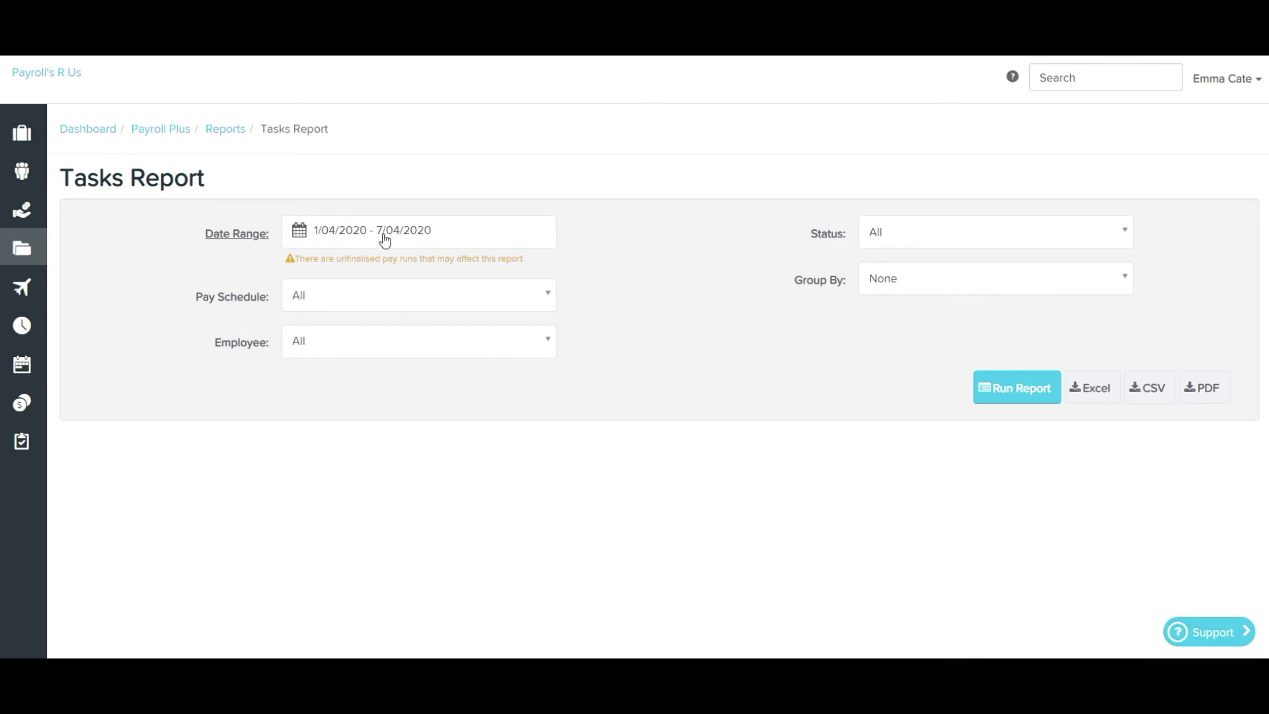
# Step: Keep the date range filter (1/04/2020 – 7/04/2020) with all pay schedules and all employees
pyautogui.click(246, 237)
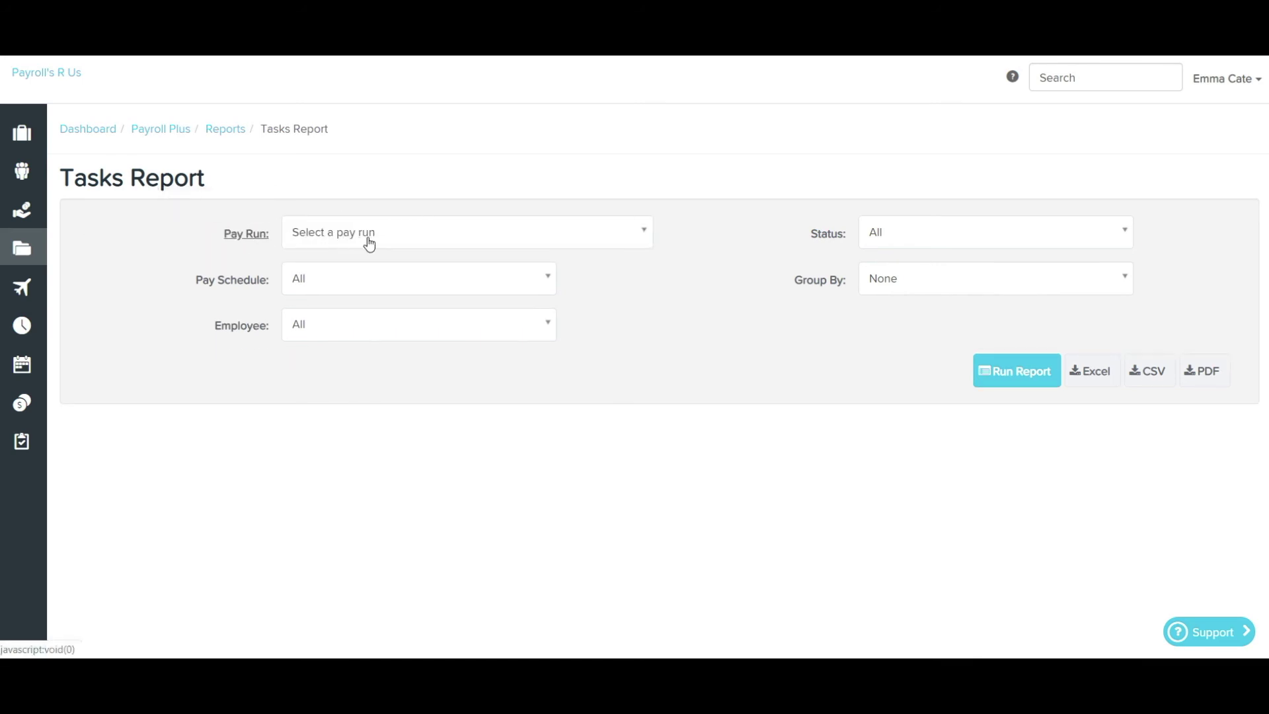
pyautogui.click(251, 236)
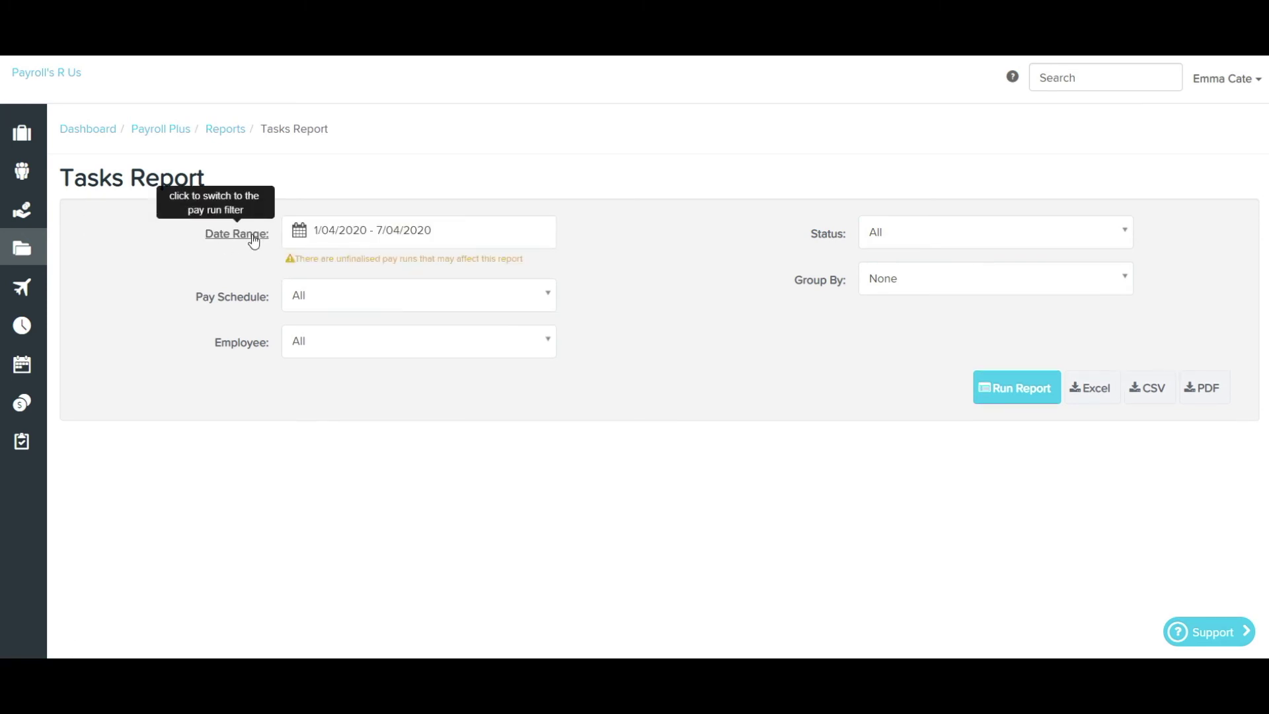
pyautogui.click(342, 299)
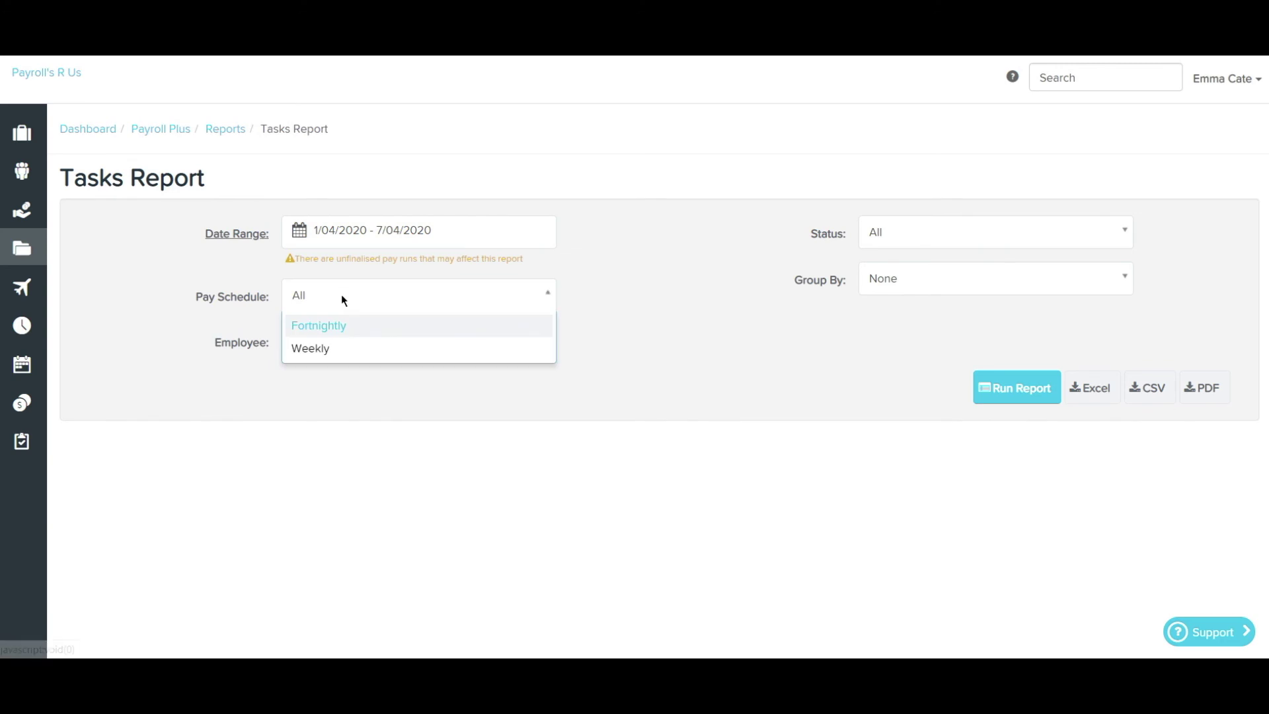
pyautogui.click(342, 297)
pyautogui.click(399, 354)
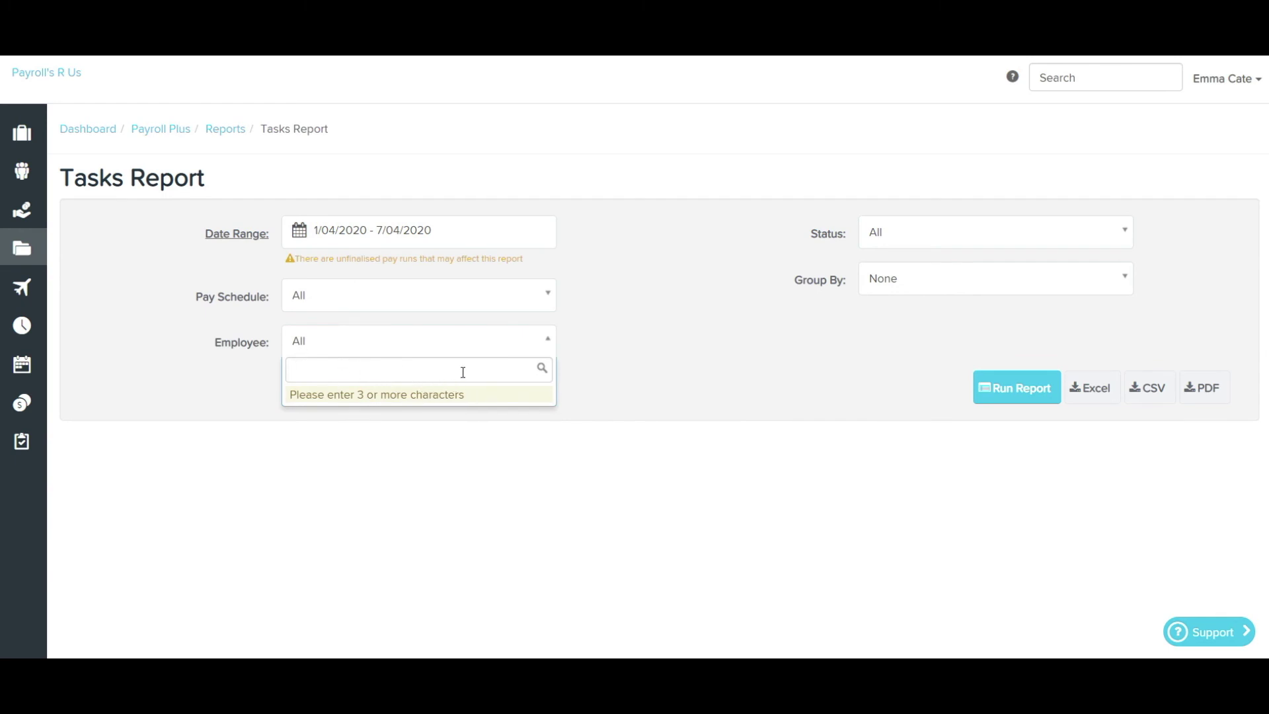
pyautogui.click(665, 379)
# Step: Leave the status filter at All, keep the report ungrouped, and run the Tasks Report
pyautogui.click(1028, 240)
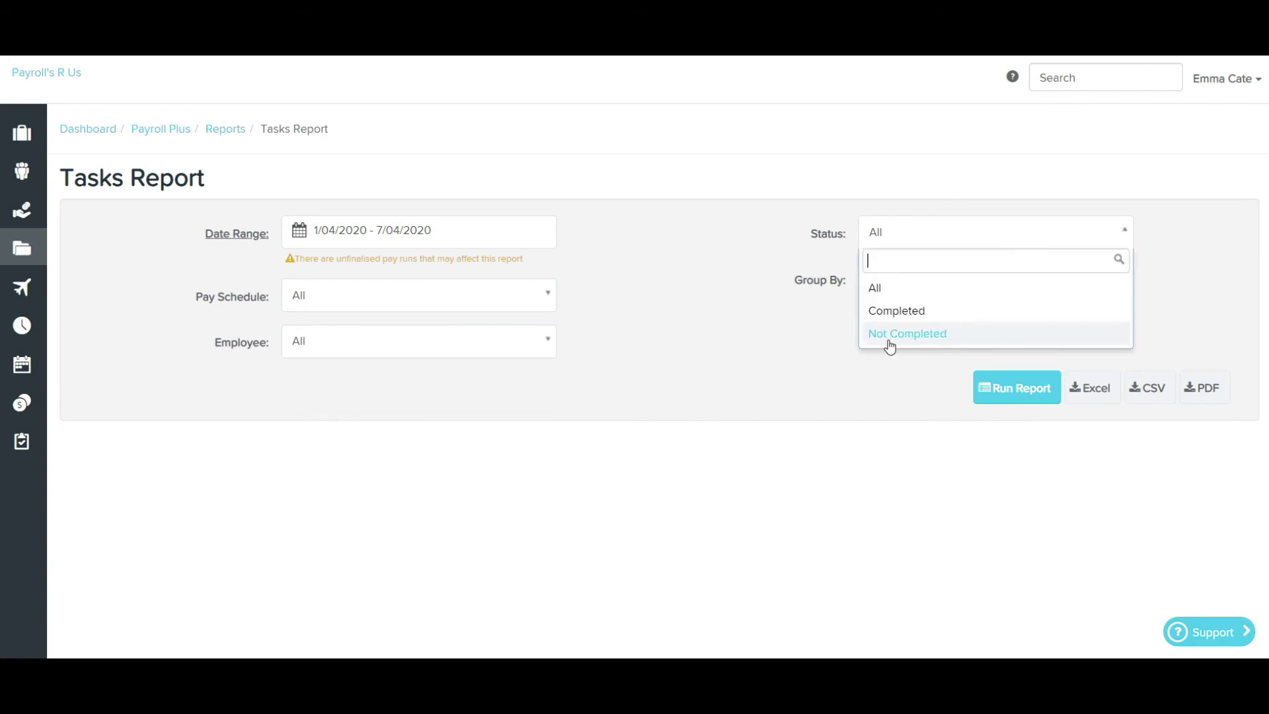
pyautogui.click(808, 340)
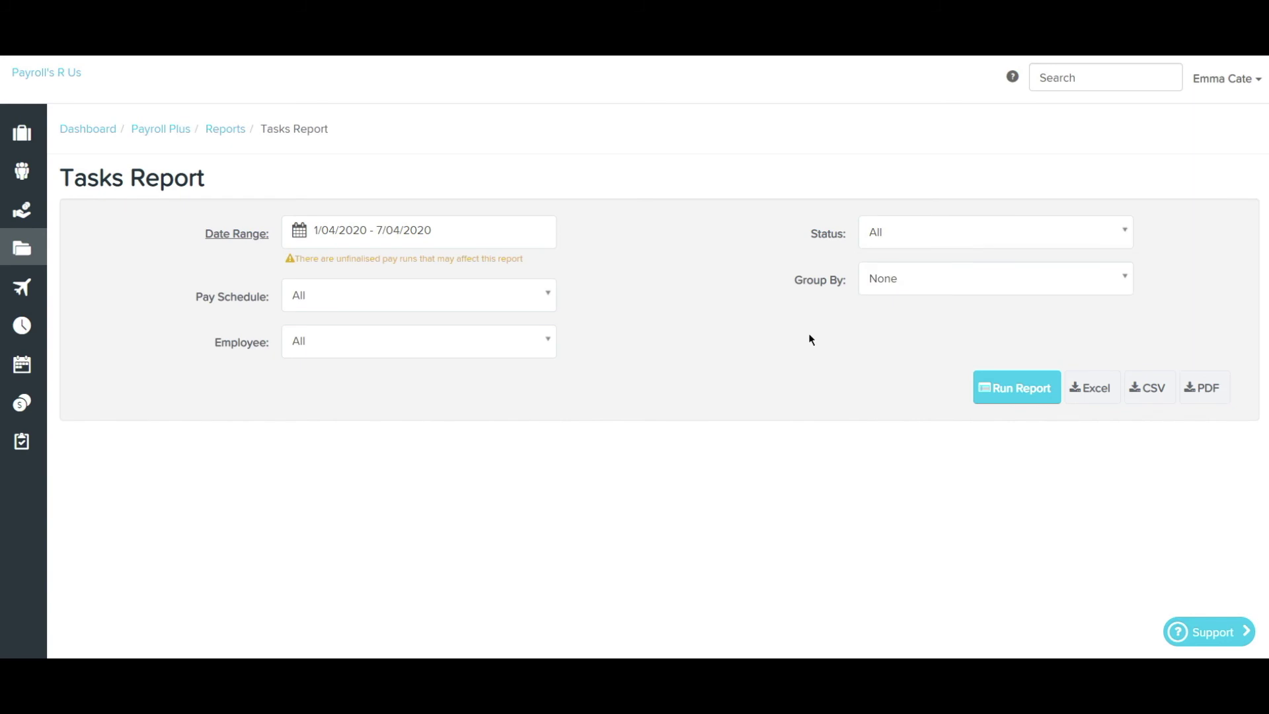
pyautogui.click(931, 278)
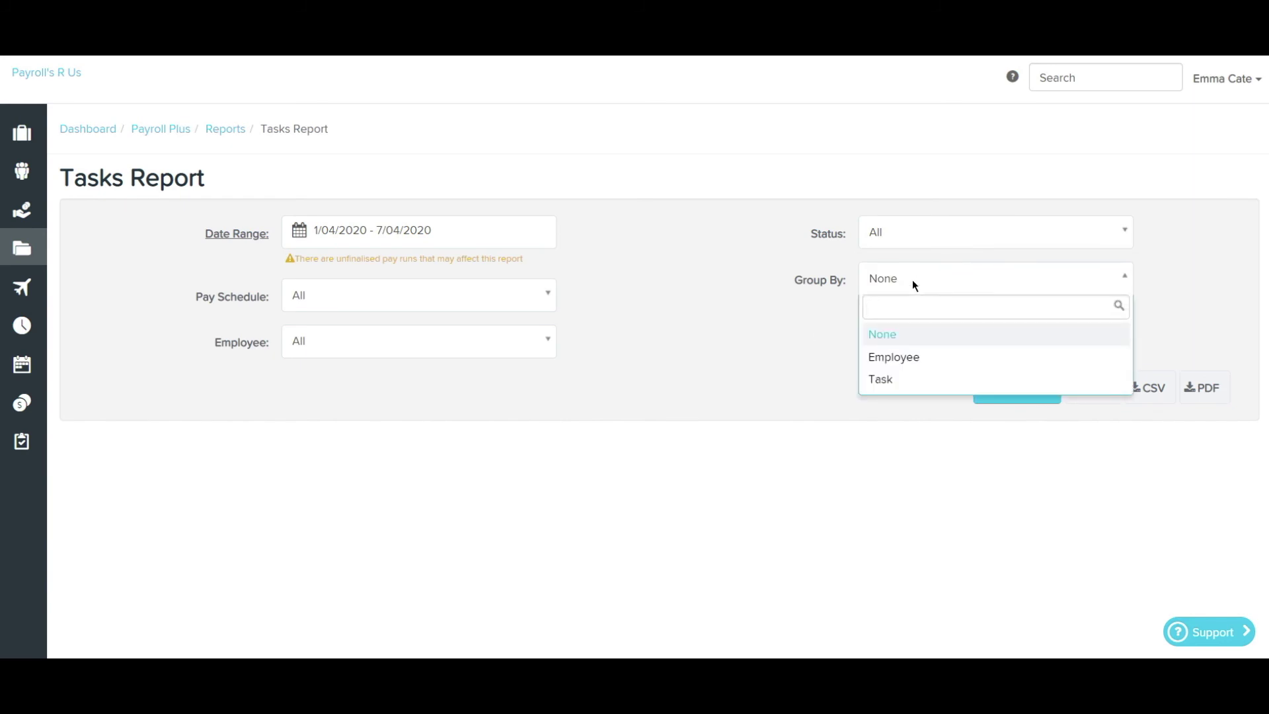
pyautogui.click(913, 282)
pyautogui.click(914, 286)
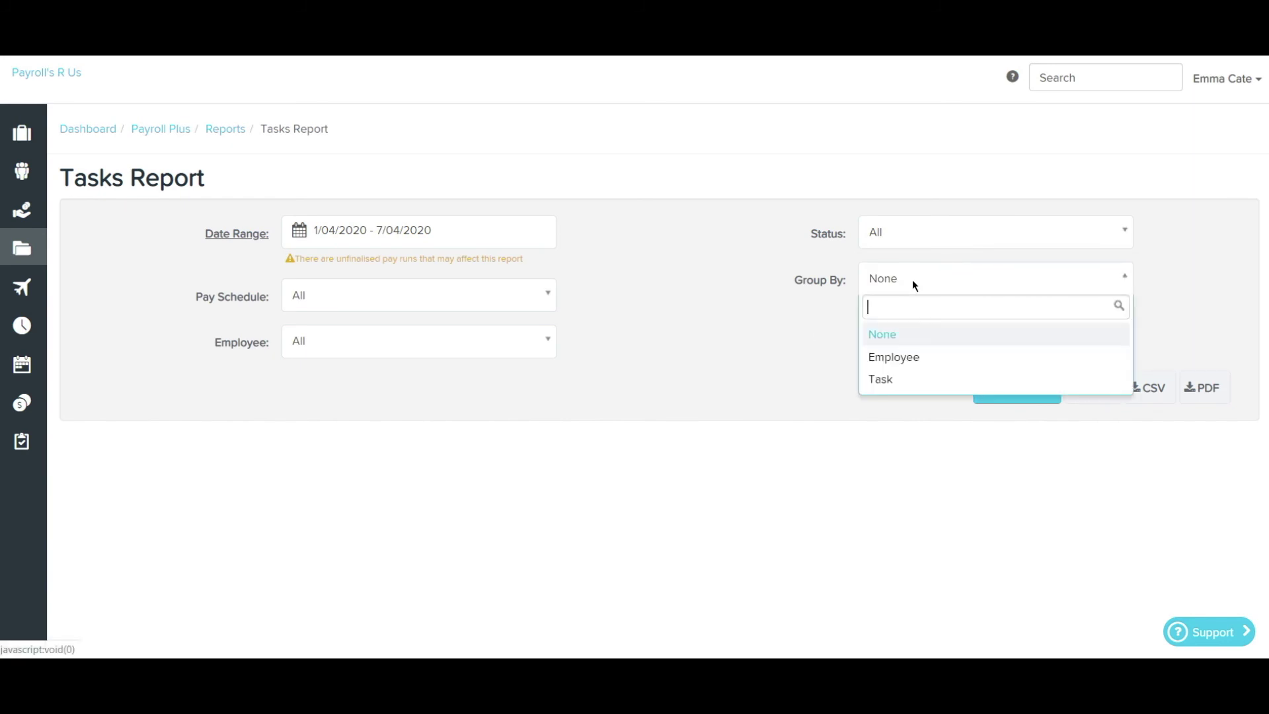
pyautogui.click(803, 368)
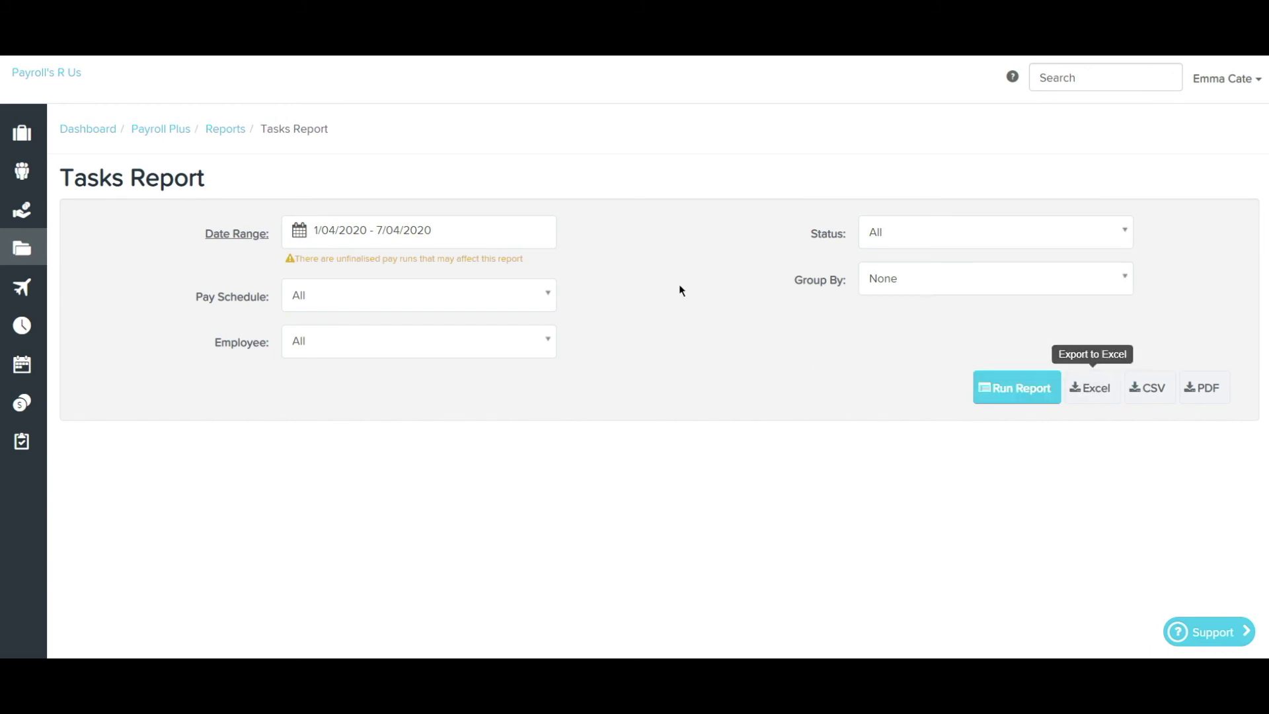
pyautogui.click(993, 396)
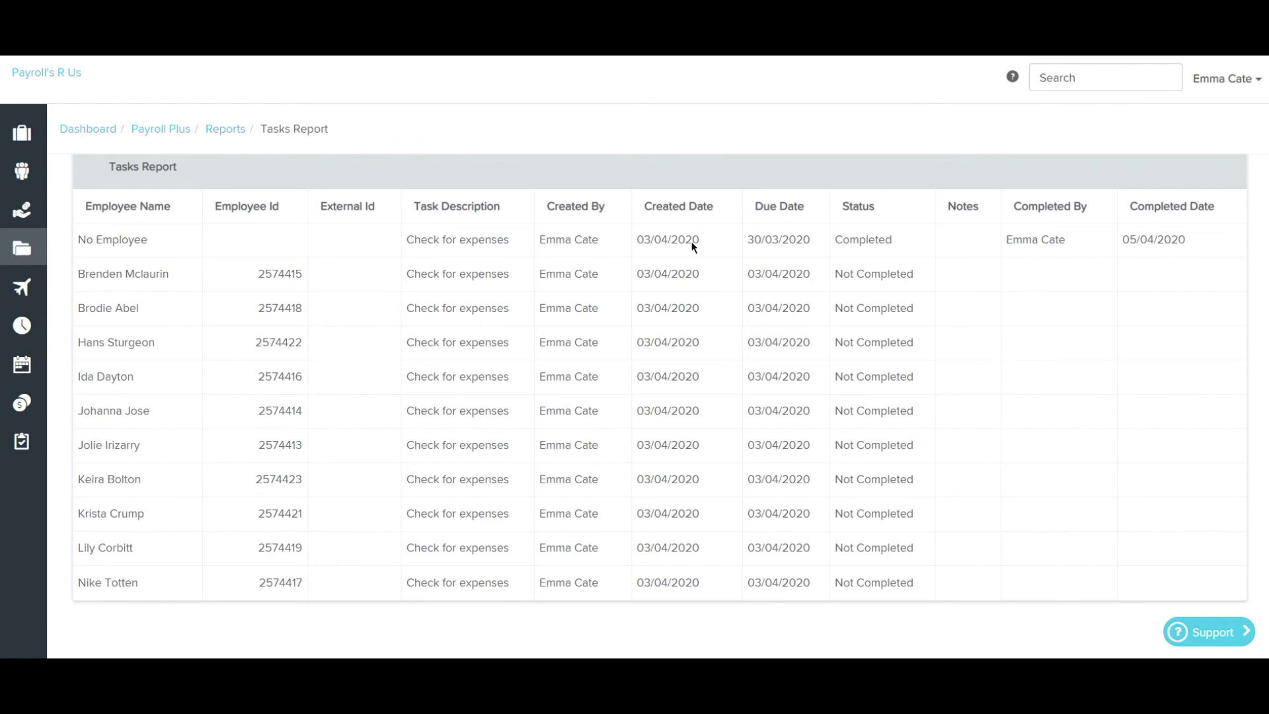
# Step: Scroll through the eleven Check for expenses entries, only one marked Completed, and back up
pyautogui.moveTo(21, 441)
pyautogui.scroll(5, 447, 245)
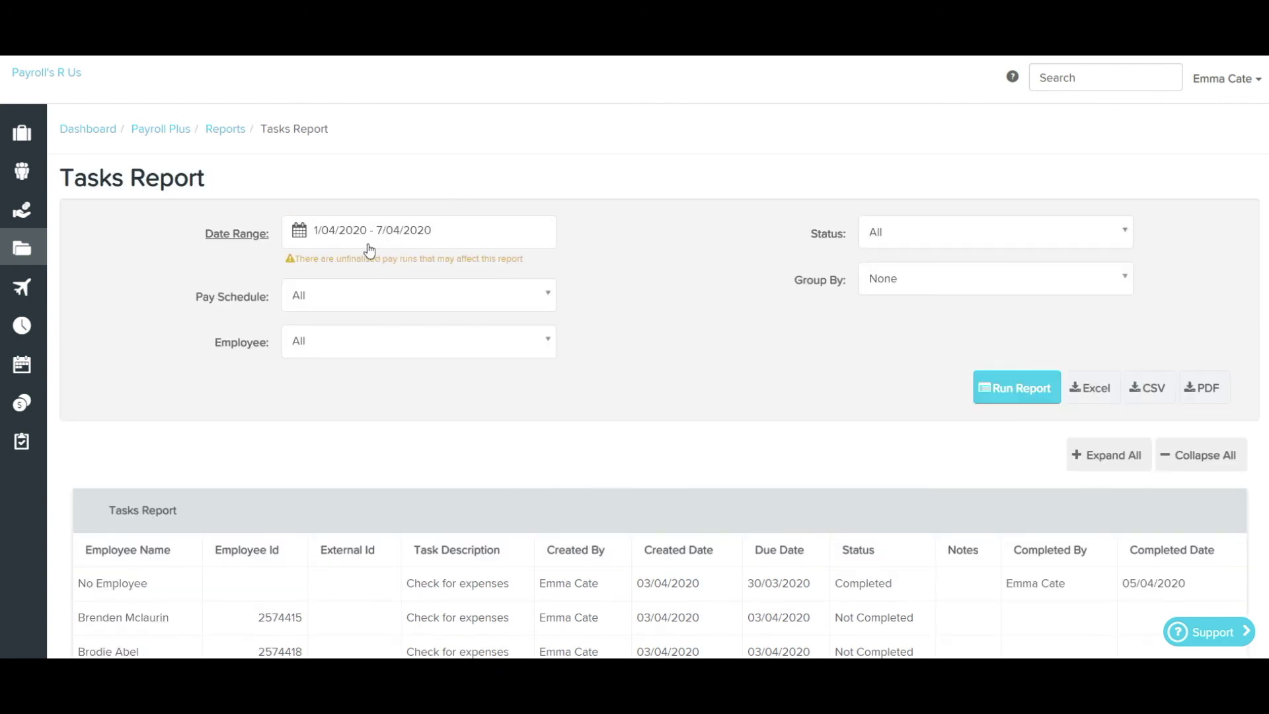
pyautogui.scroll(-3, 648, 629)
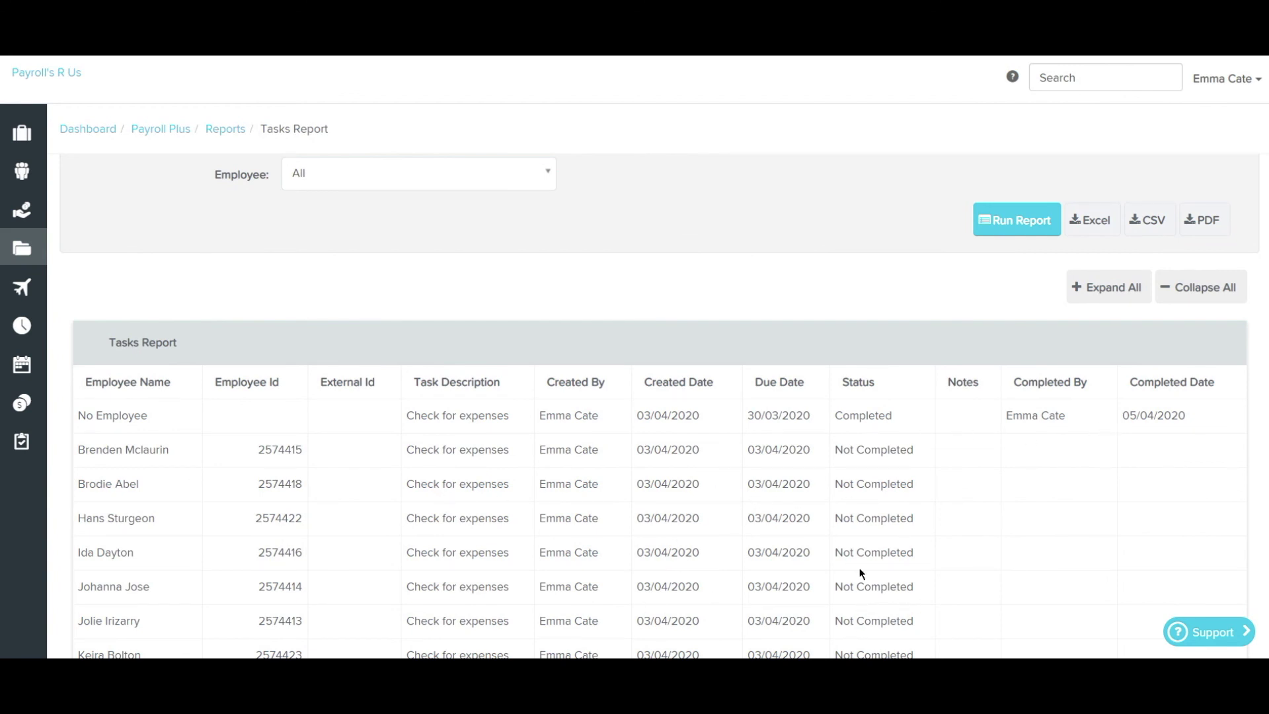
pyautogui.scroll(3, 928, 466)
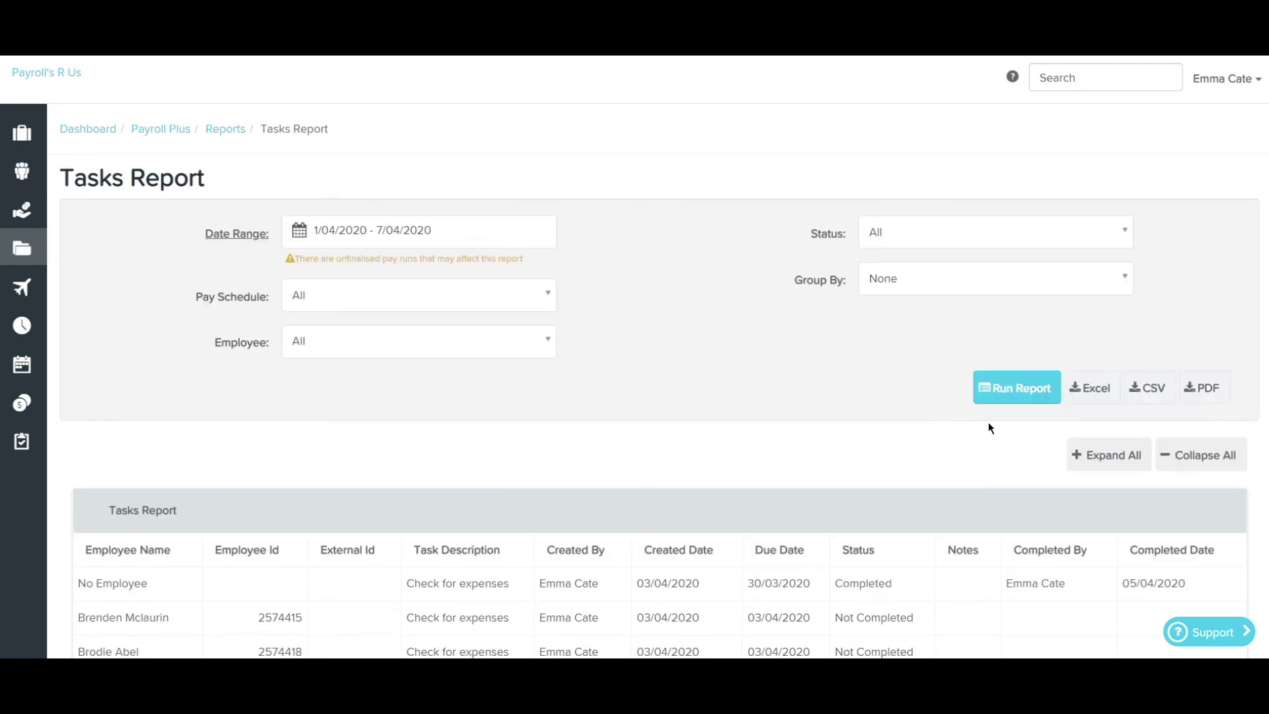